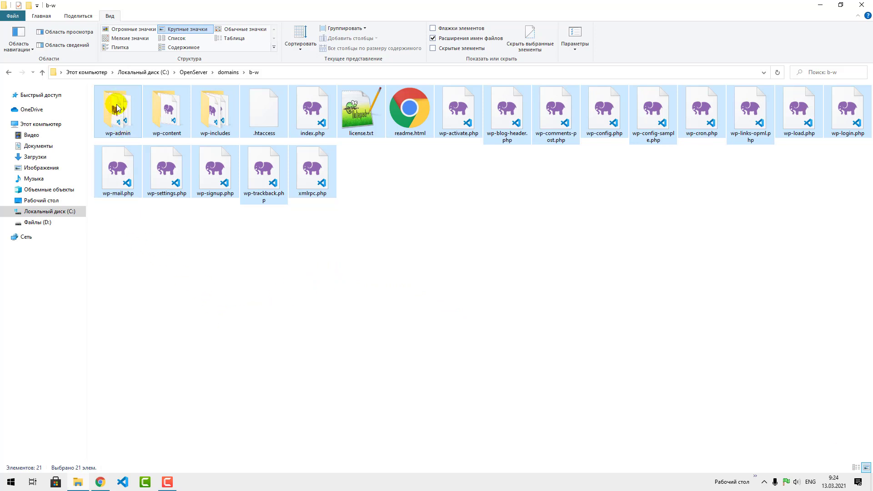
Step: Archive all the selected site files into b-w.zip in ZIP format without compression, and select the finished archive
{"action": "right_click", "coordinate": [117, 108]}
{"action": "left_click", "coordinate": [71, 140]}
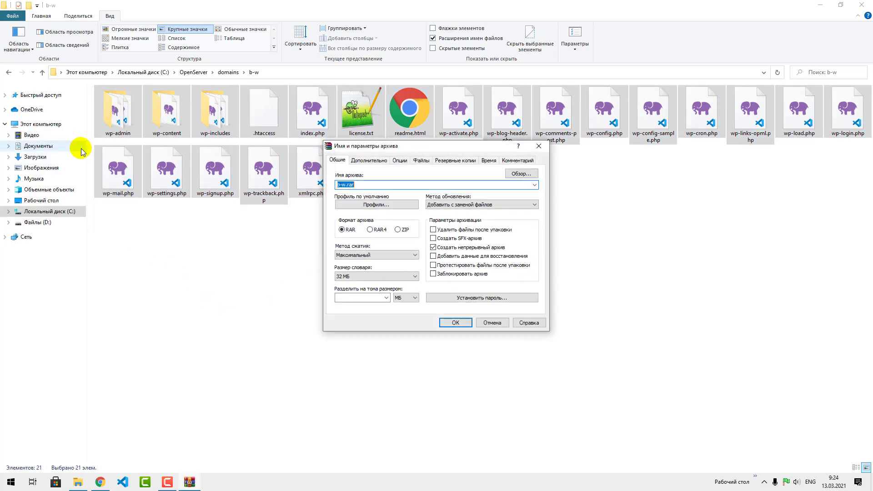
{"action": "left_click_drag", "start_coordinate": [368, 147], "coordinate": [143, 94]}
{"action": "left_click", "coordinate": [181, 177]}
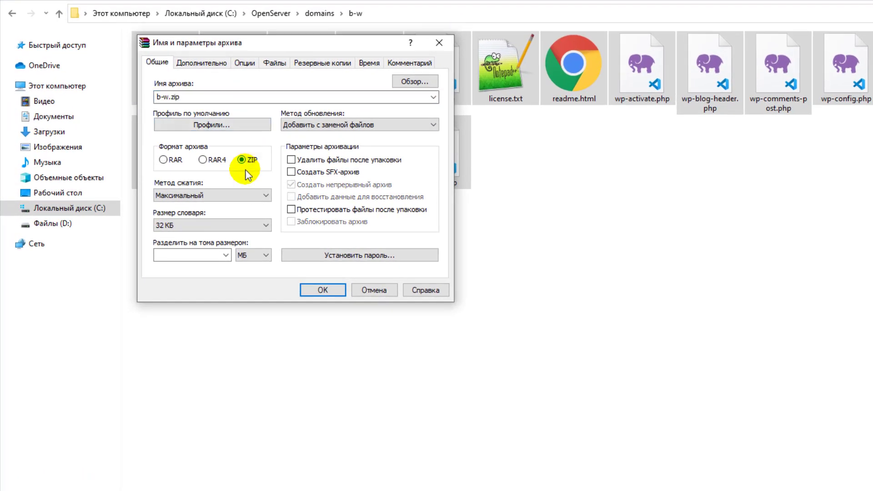
{"action": "left_click", "coordinate": [230, 195]}
{"action": "left_click", "coordinate": [233, 203]}
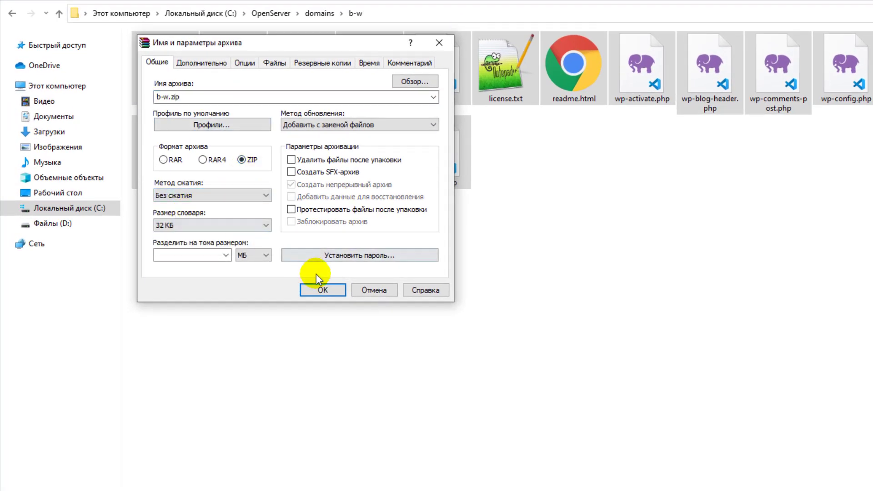
{"action": "left_click", "coordinate": [321, 287]}
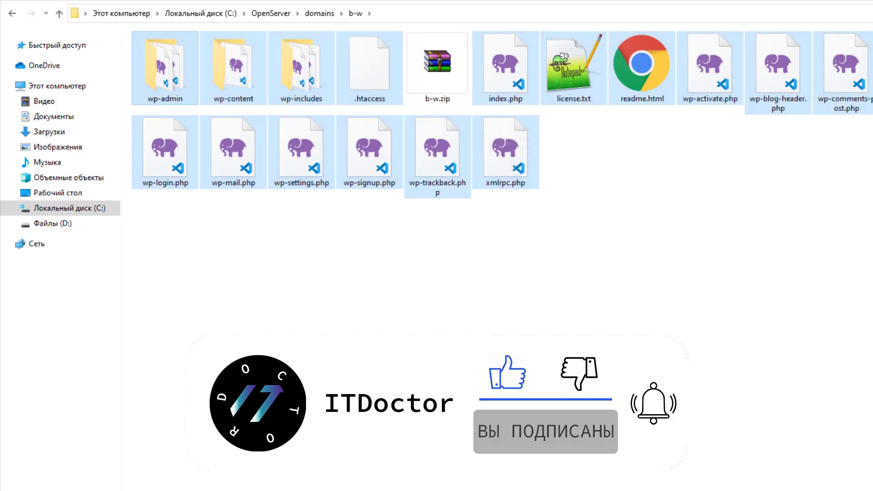
{"action": "left_click", "coordinate": [400, 120]}
{"action": "left_click", "coordinate": [447, 99]}
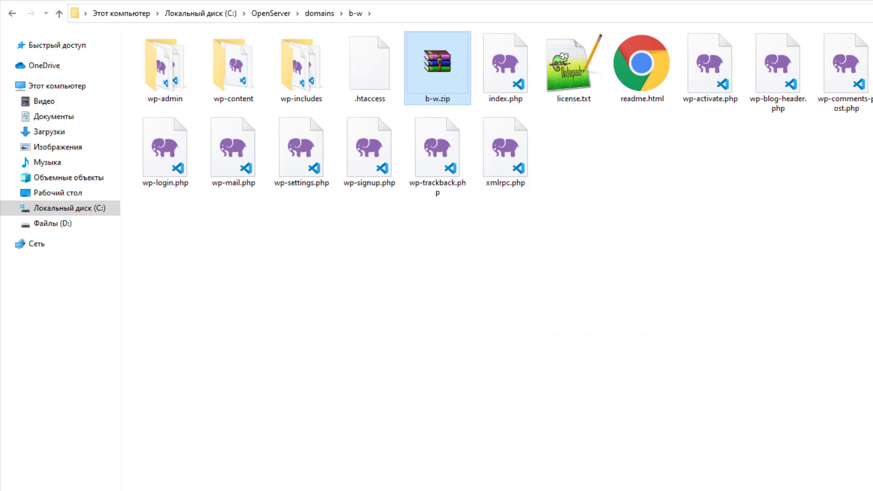
Step: Open phpMyAdmin from OpenServer, log in as root with the account password, and dismiss the browser's password notice
{"action": "left_click", "coordinate": [781, 479]}
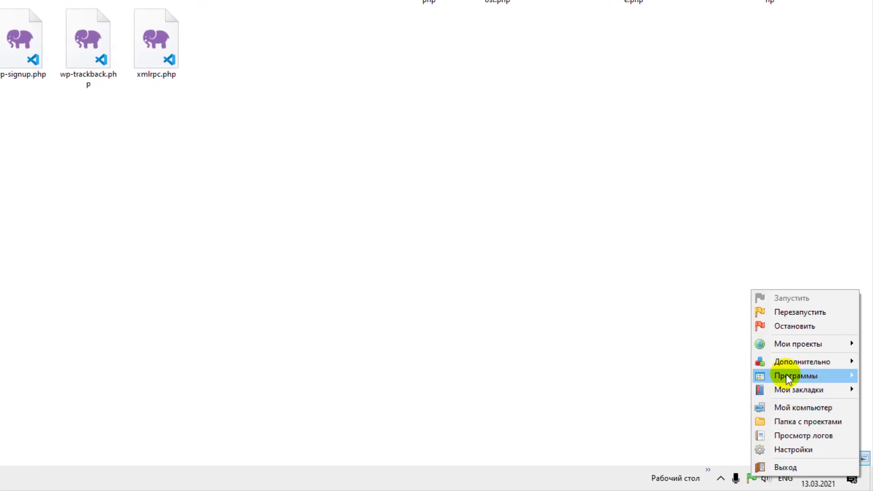
{"action": "mouse_move", "coordinate": [793, 364]}
{"action": "left_click", "coordinate": [657, 223]}
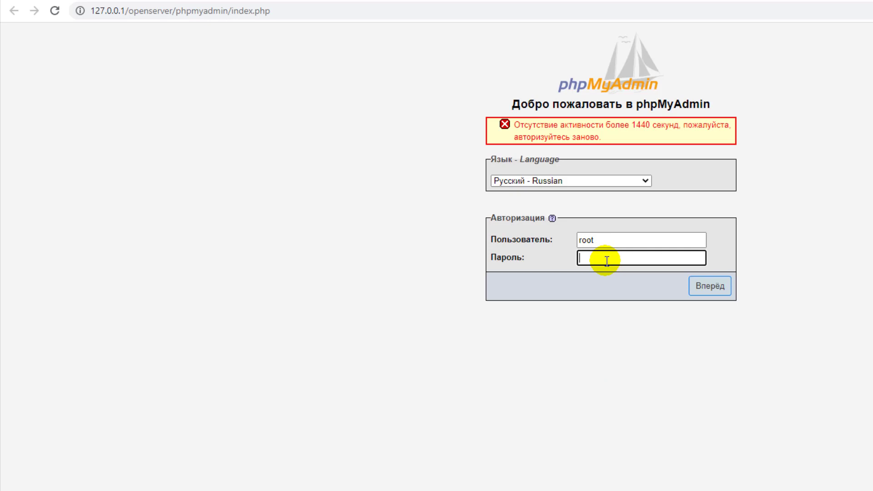
{"action": "left_click", "coordinate": [716, 287]}
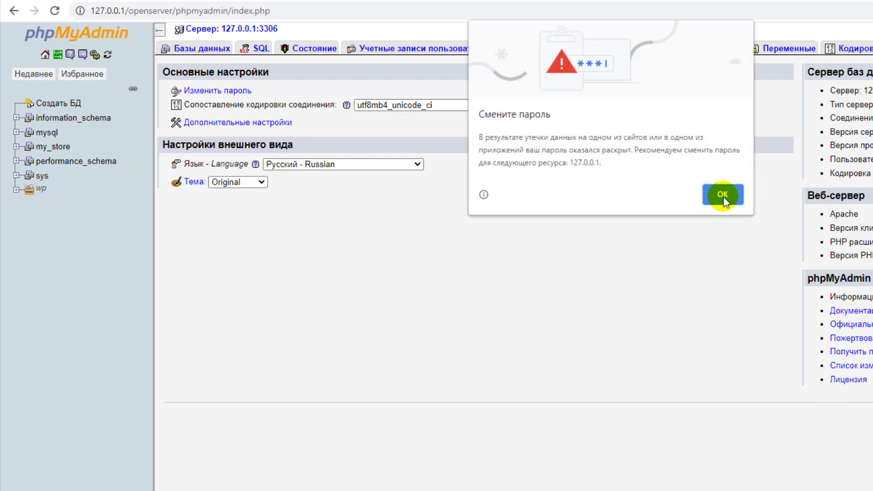
{"action": "left_click", "coordinate": [723, 196]}
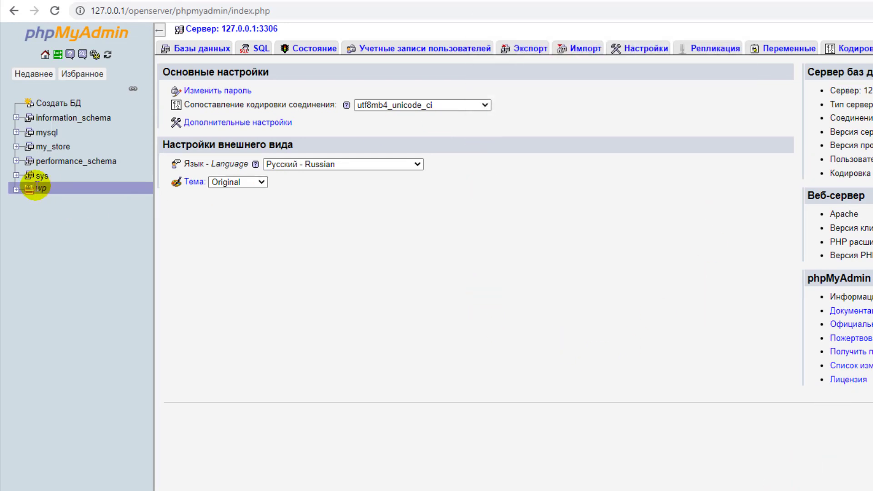
Step: Export the wp_bw database from the wp group using the quick method in SQL format
{"action": "left_click", "coordinate": [16, 189]}
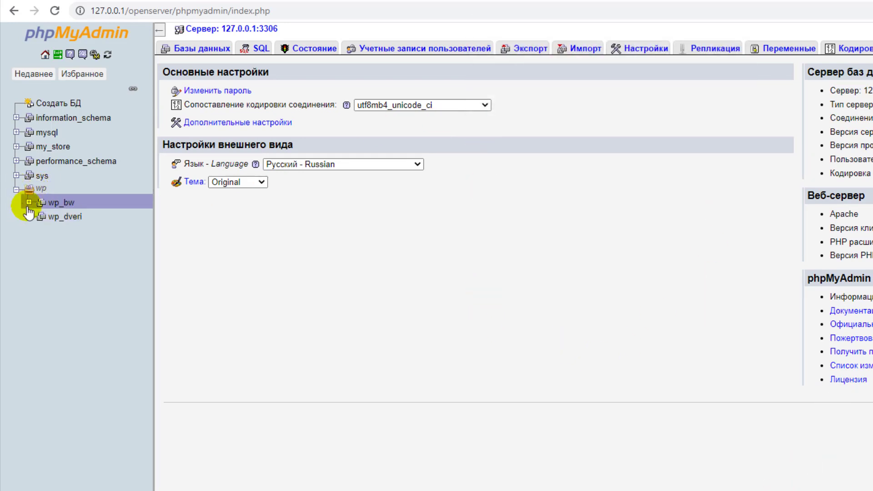
{"action": "left_click", "coordinate": [68, 205]}
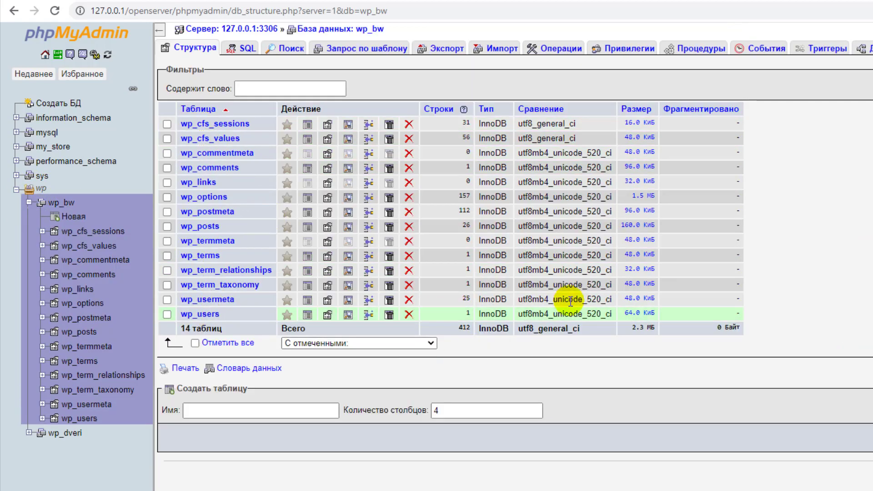
{"action": "left_click", "coordinate": [443, 51]}
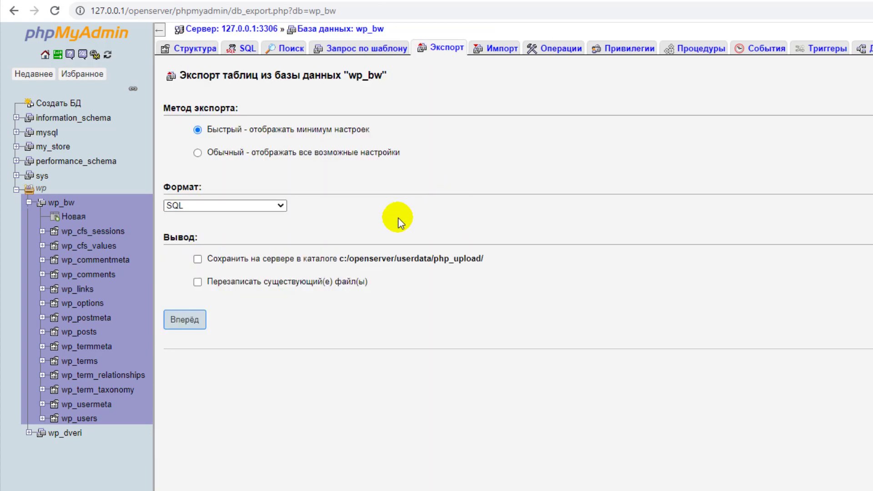
{"action": "left_click", "coordinate": [181, 321]}
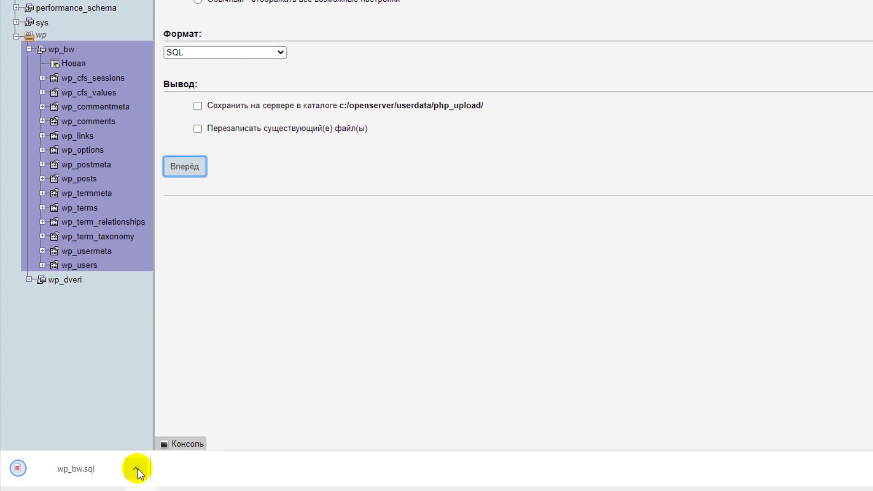
Step: Place the downloaded wp_bw.sql in the b-w site folder and select it together with b-w.zip
{"action": "left_click", "coordinate": [137, 468]}
{"action": "left_click", "coordinate": [167, 427]}
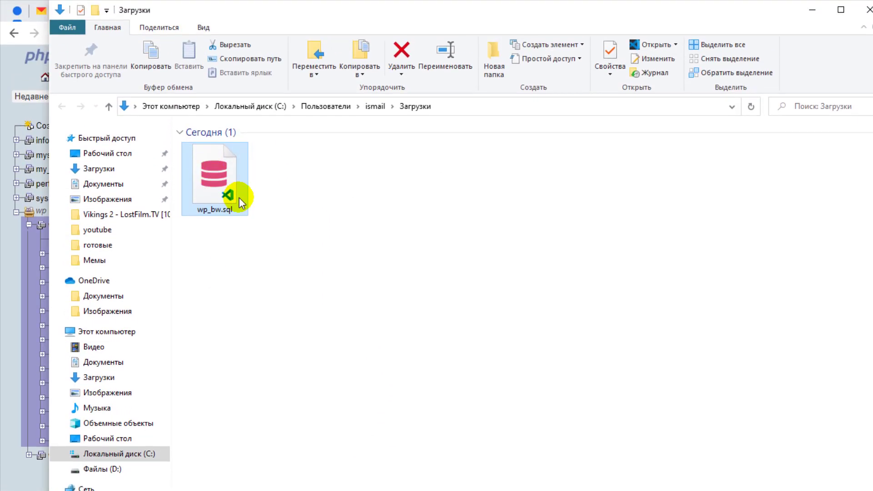
{"action": "left_click_drag", "start_coordinate": [238, 200], "coordinate": [415, 432]}
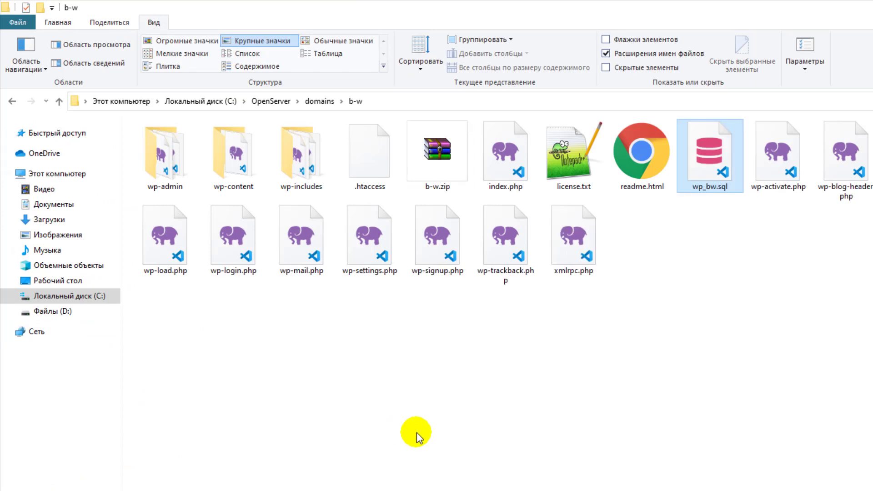
{"action": "left_click_drag", "start_coordinate": [694, 246], "coordinate": [728, 115]}
{"action": "left_click", "coordinate": [439, 164], "text": "ctrl"}
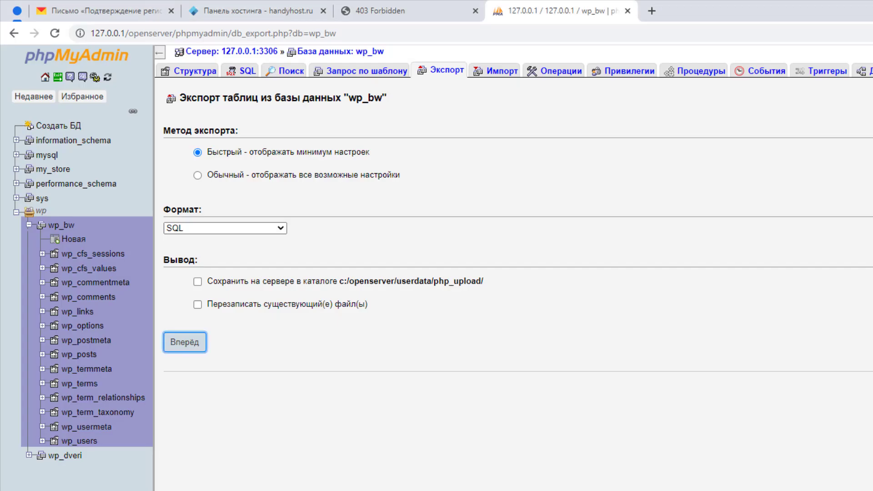
Step: Switch to the HandyHost control panel and open the test domain's folder inside www in the file manager
{"action": "left_click", "coordinate": [273, 10]}
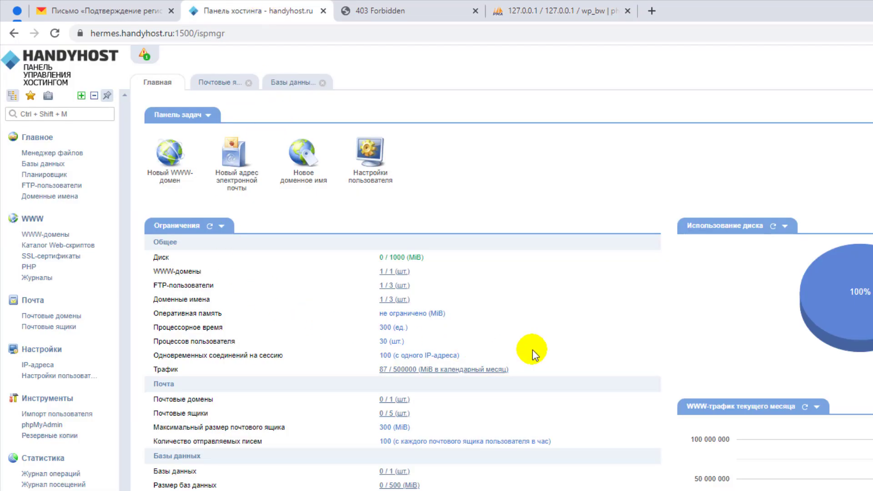
{"action": "left_click", "coordinate": [50, 154]}
{"action": "double_click", "coordinate": [179, 288]}
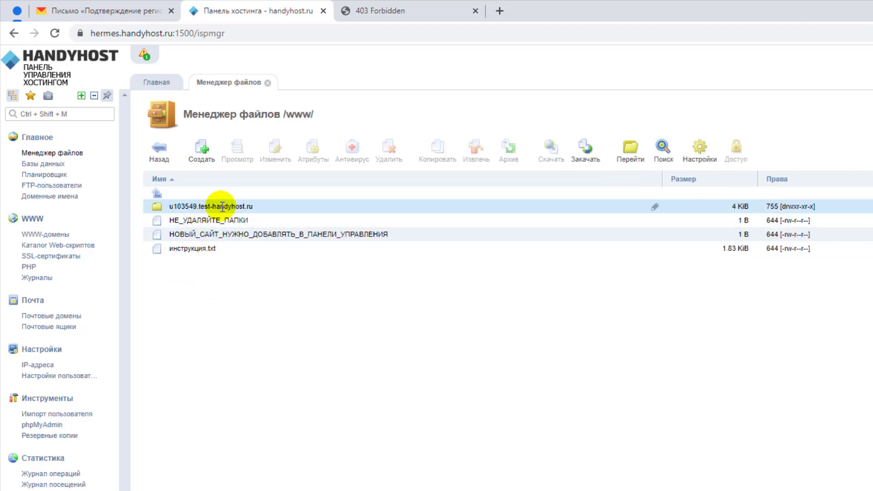
{"action": "double_click", "coordinate": [296, 208]}
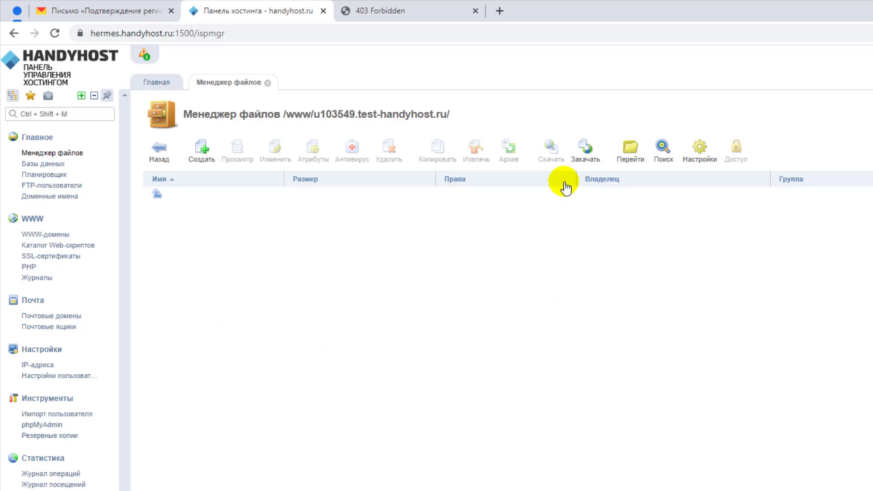
Step: Upload b-w.zip from the local OpenServer domains/b-w folder to the test domain's folder
{"action": "left_click", "coordinate": [585, 154]}
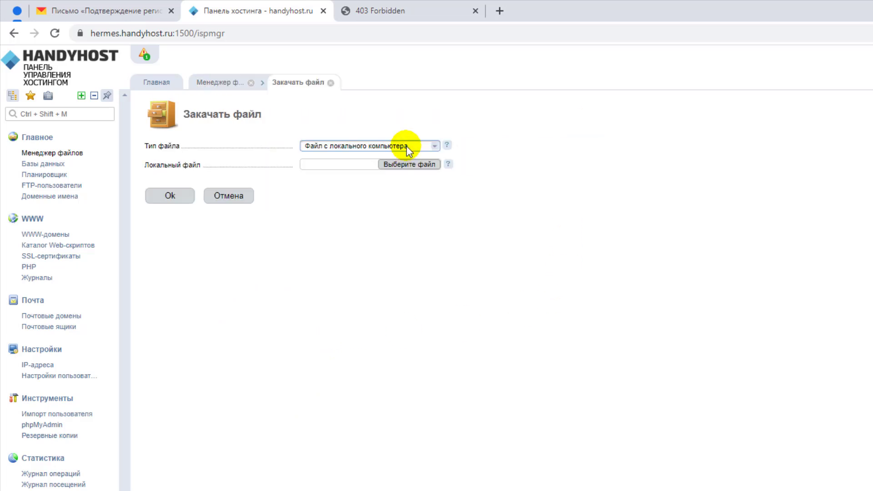
{"action": "left_click", "coordinate": [389, 168]}
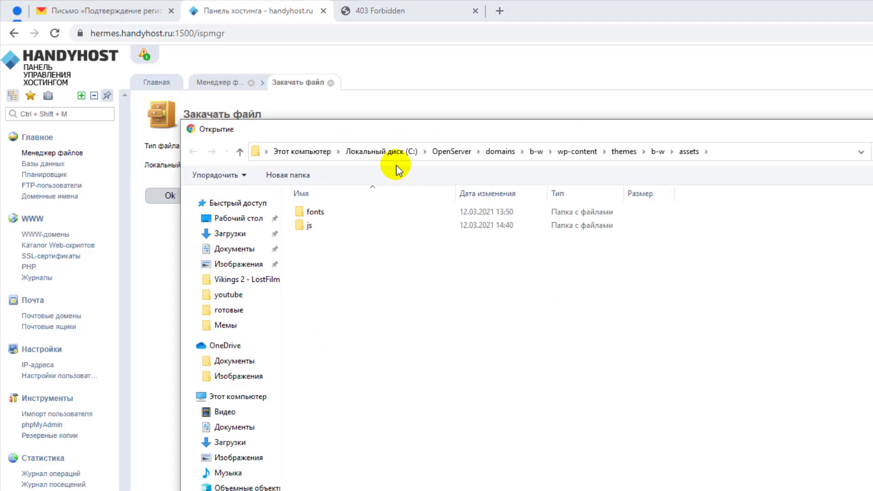
{"action": "left_click", "coordinate": [536, 152]}
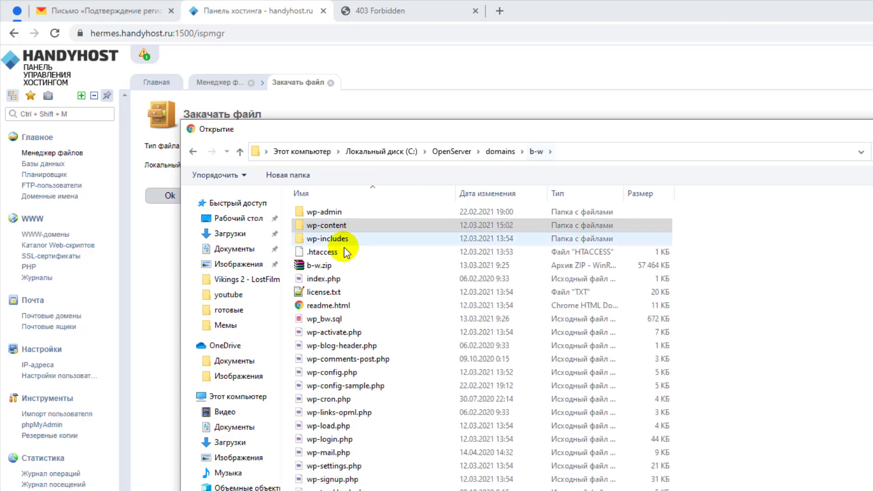
{"action": "left_click", "coordinate": [328, 265]}
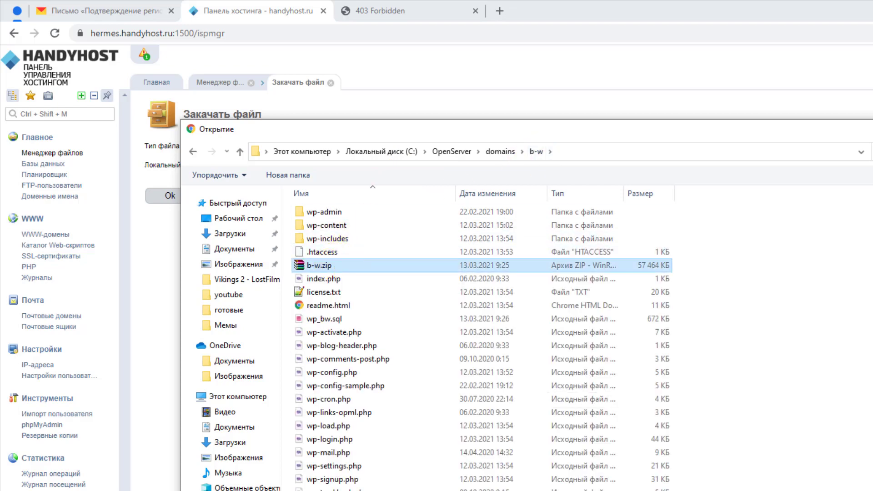
{"action": "key", "text": "Return"}
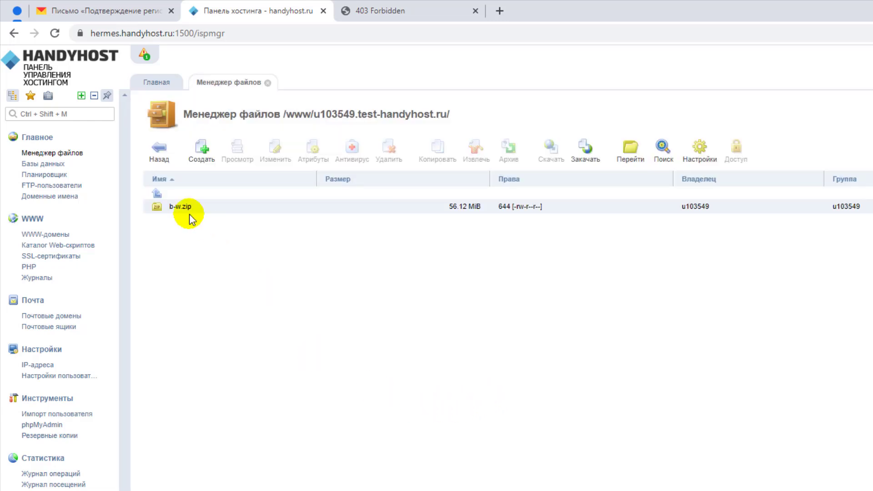
Step: Extract b-w.zip into the test domain's folder without creating a subdirectory
{"action": "left_click", "coordinate": [172, 208]}
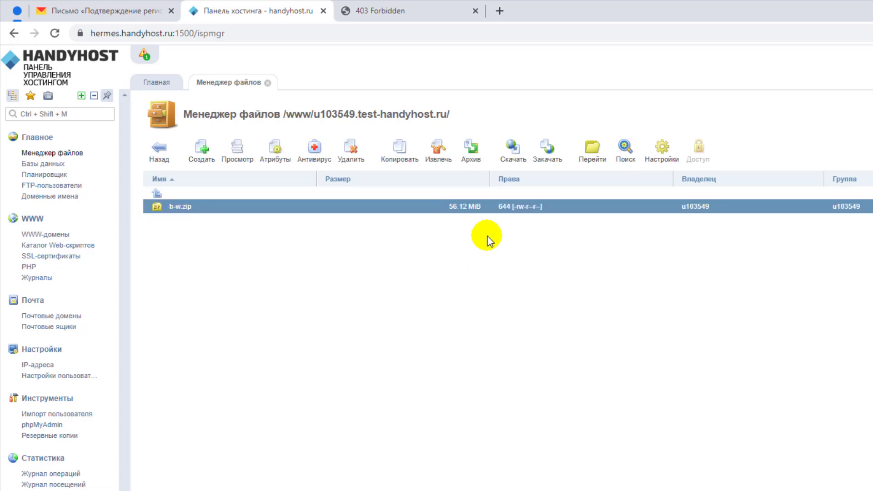
{"action": "left_click", "coordinate": [437, 150]}
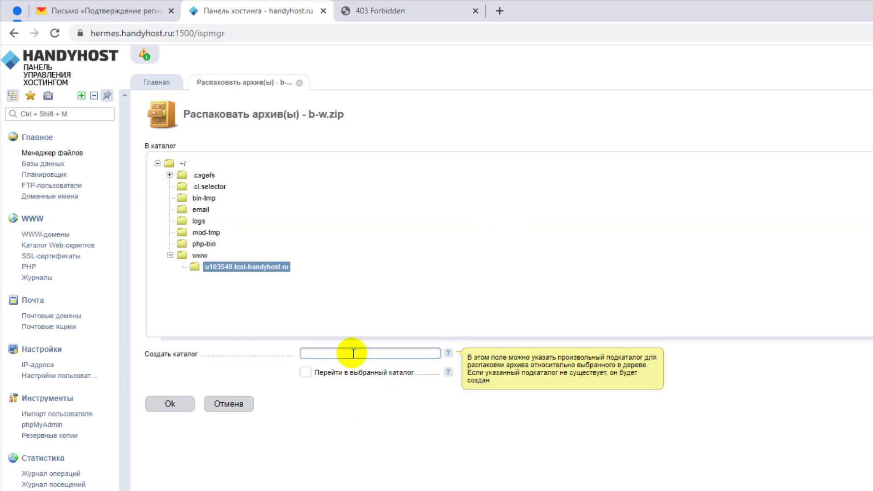
{"action": "left_click", "coordinate": [170, 404]}
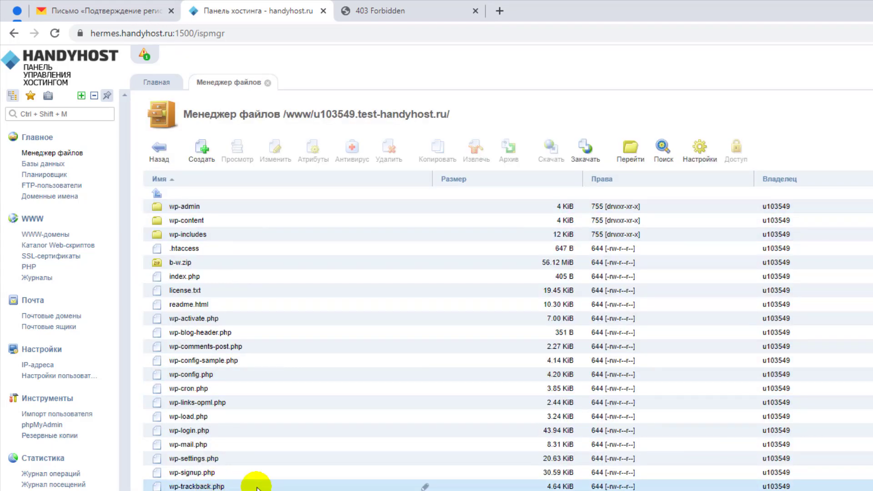
Step: Set up a new MySQL database with the name suffix bw and a new user with the name suffix admin
{"action": "left_click", "coordinate": [43, 164]}
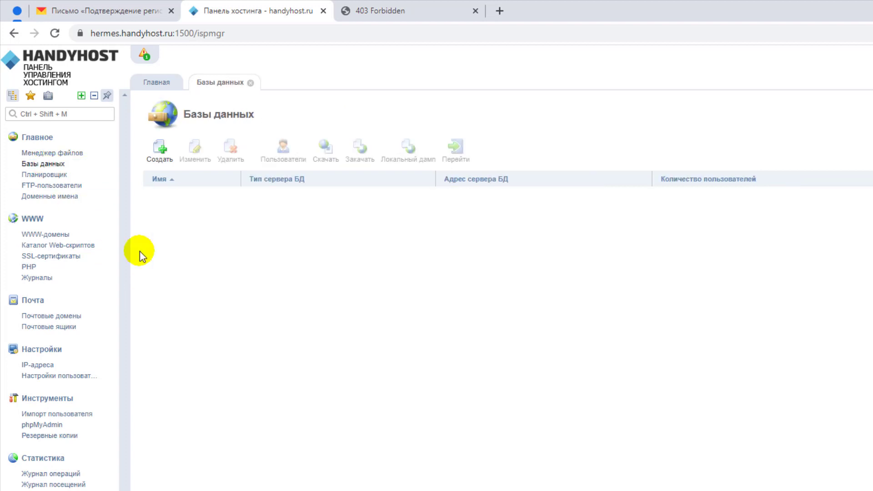
{"action": "left_click", "coordinate": [160, 152]}
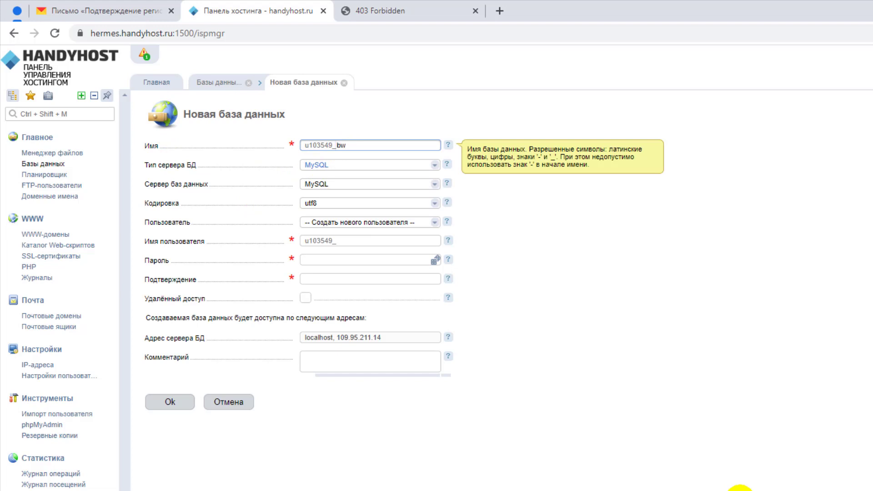
{"action": "left_click", "coordinate": [343, 241]}
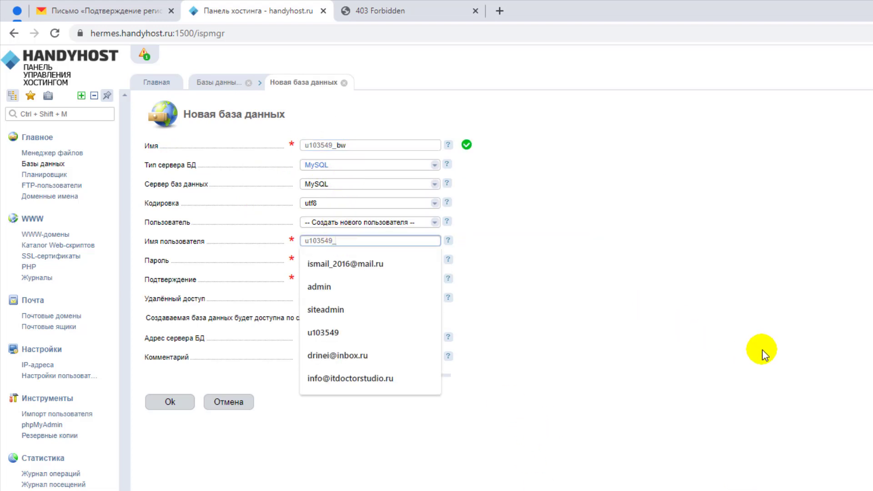
{"action": "type", "text": "admin"}
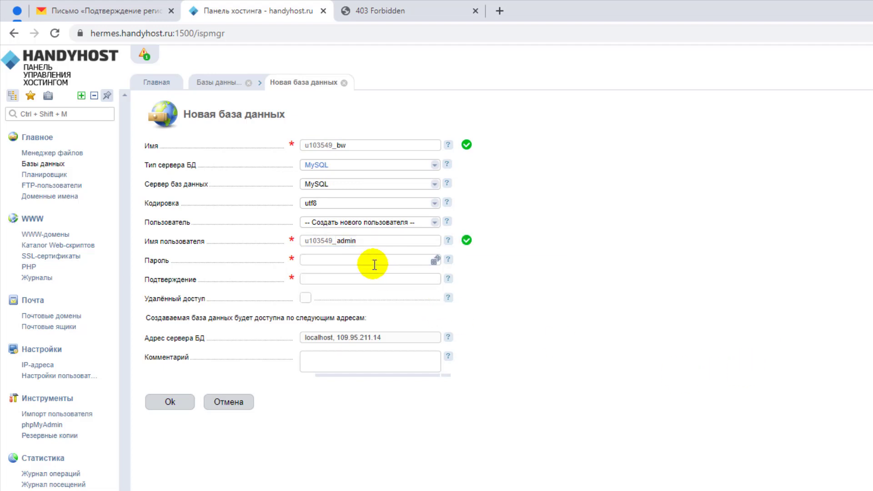
Step: Enter and confirm the new database user's password, and create the database
{"action": "left_click", "coordinate": [369, 261]}
{"action": "type", "text": "•"}
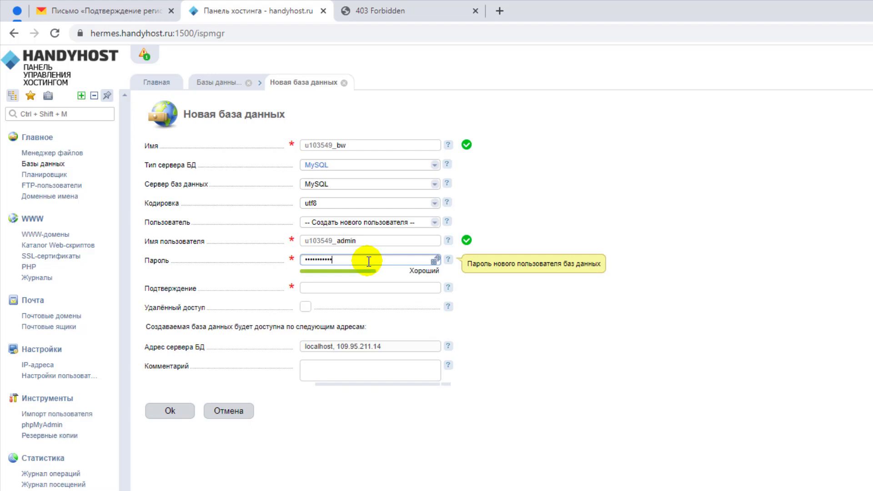
{"action": "left_click", "coordinate": [315, 286]}
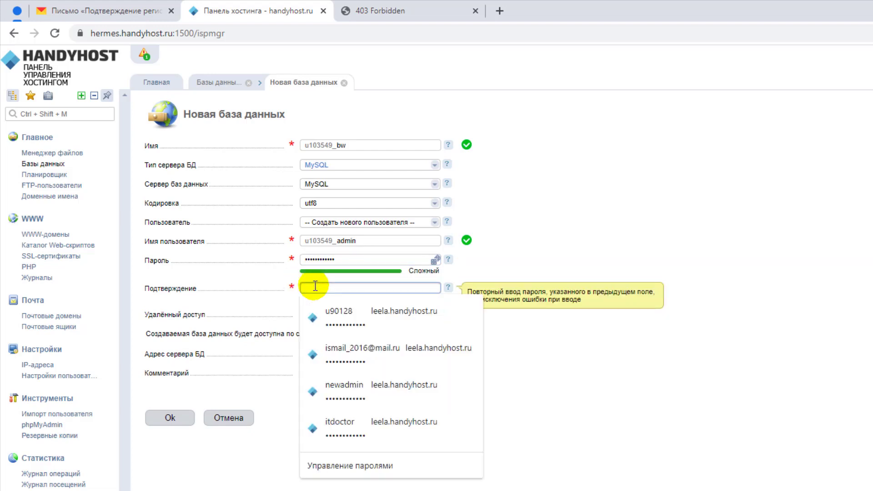
{"action": "type", "text": "•"}
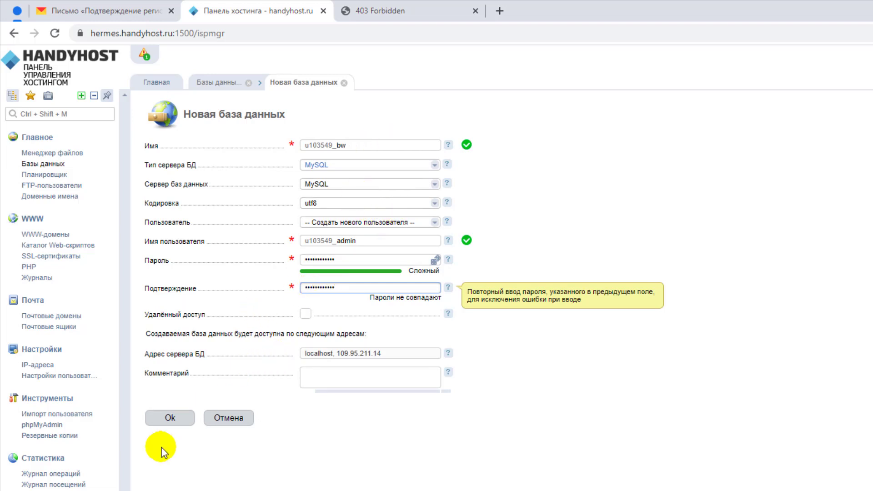
{"action": "left_click", "coordinate": [170, 417]}
{"action": "left_click", "coordinate": [170, 418]}
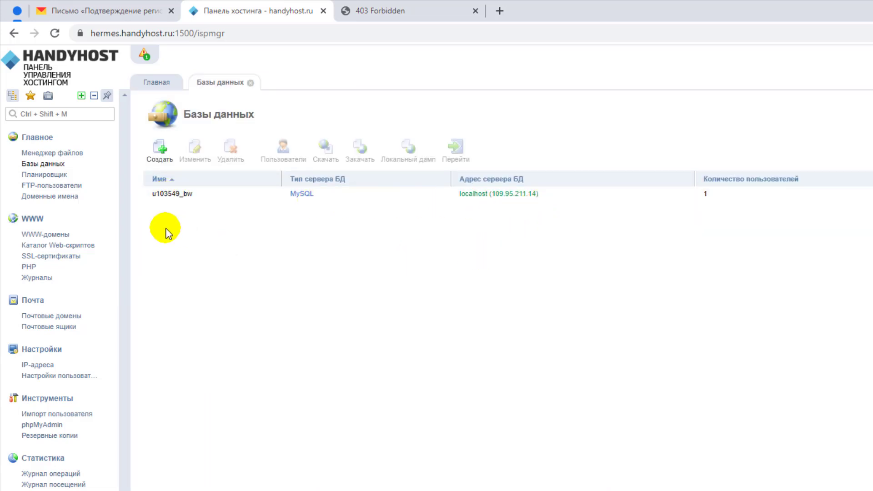
Step: Open the host's phpMyAdmin and log in as the new database user by entering the password
{"action": "left_click", "coordinate": [33, 426]}
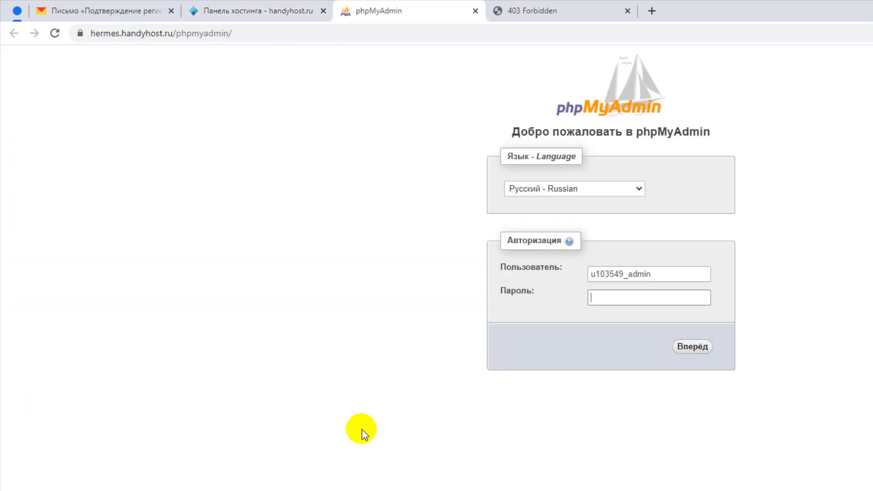
{"action": "left_click", "coordinate": [634, 298]}
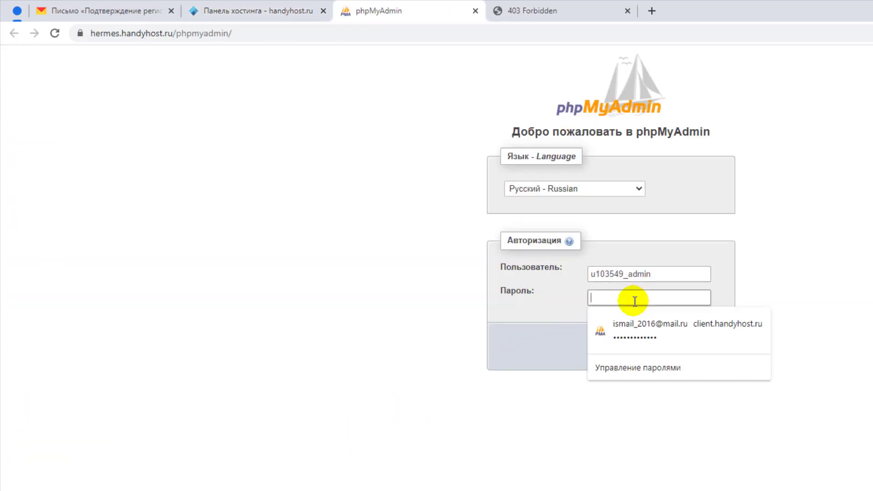
{"action": "type", "text": "•••"}
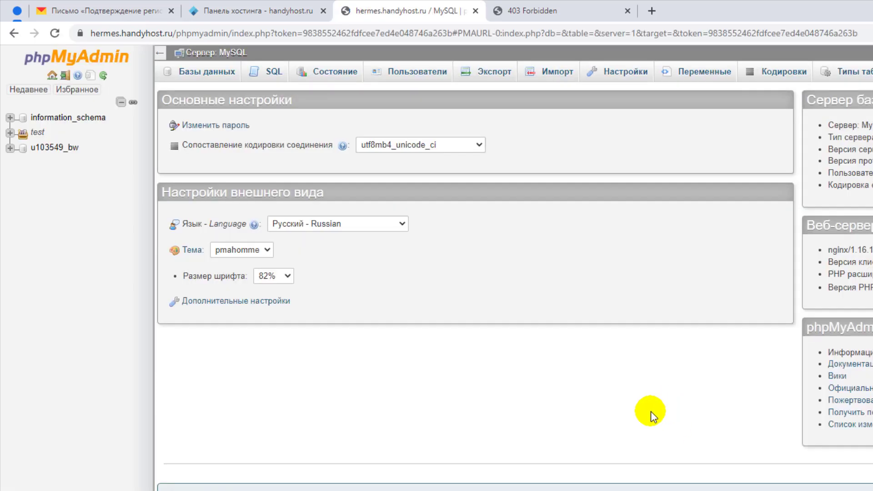
Step: Import the wp_bw.sql dump from the local OpenServer domains/b-w folder into the new bw database
{"action": "left_click", "coordinate": [46, 148]}
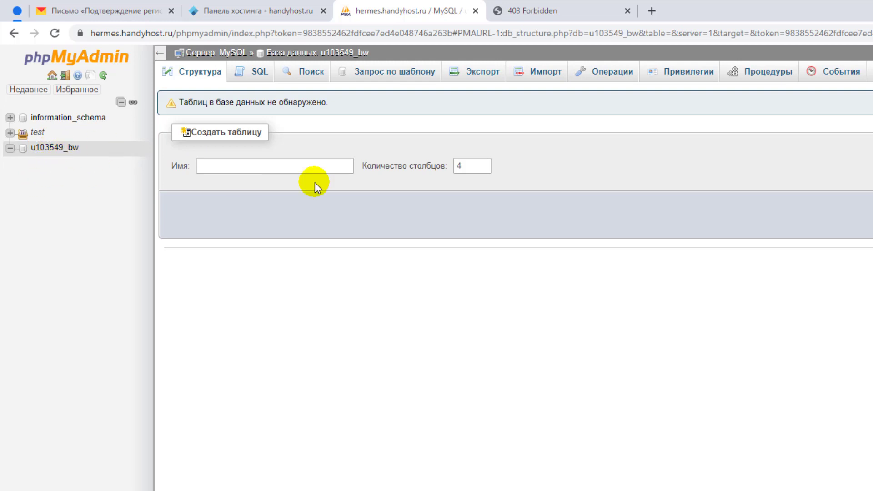
{"action": "left_click", "coordinate": [547, 71]}
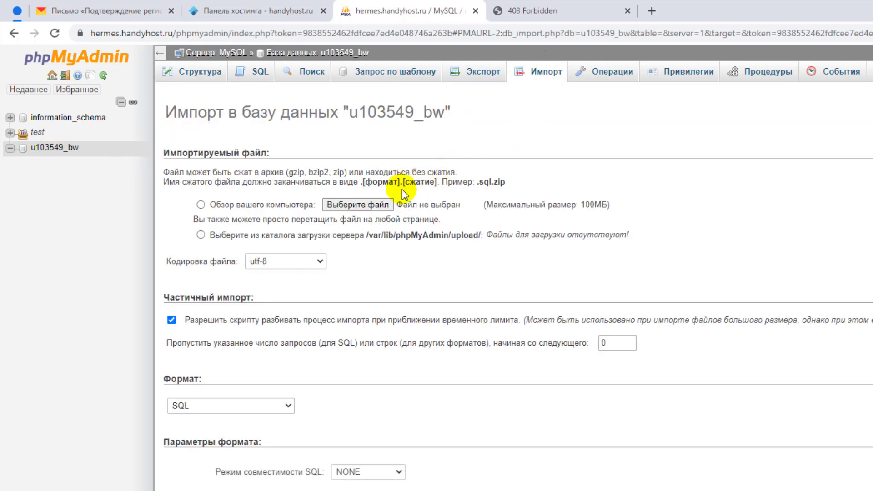
{"action": "left_click", "coordinate": [359, 205]}
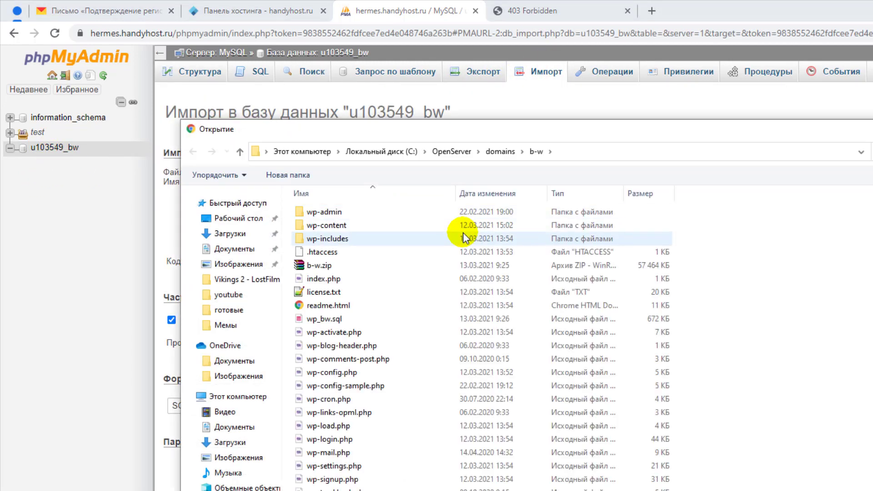
{"action": "double_click", "coordinate": [318, 319]}
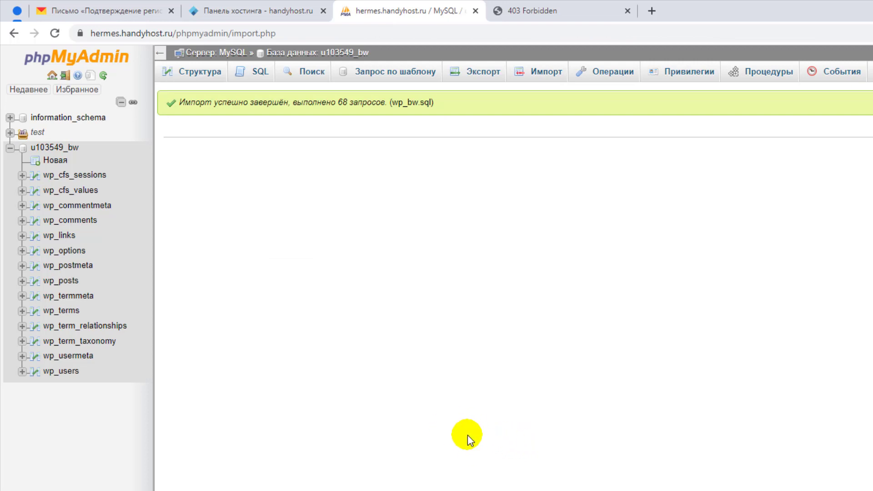
Step: Open the imported wp_options table and copy the test domain's address from the site's browser tab
{"action": "left_click", "coordinate": [63, 255]}
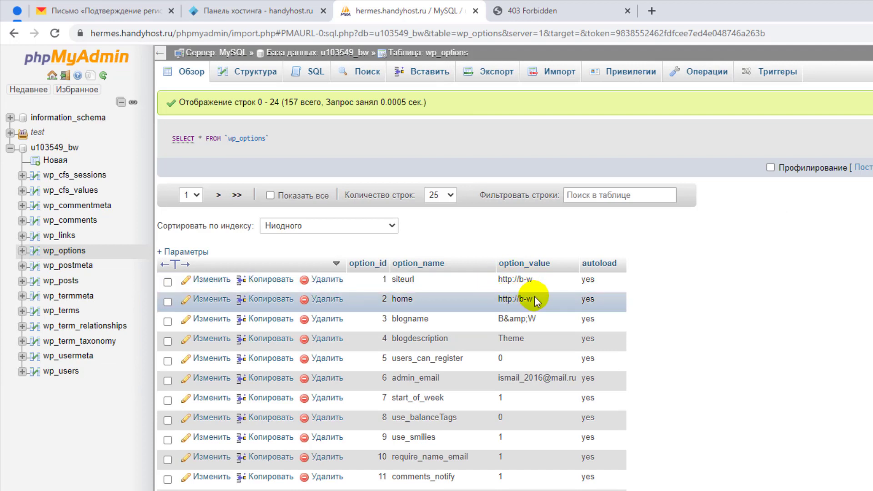
{"action": "left_click", "coordinate": [504, 11]}
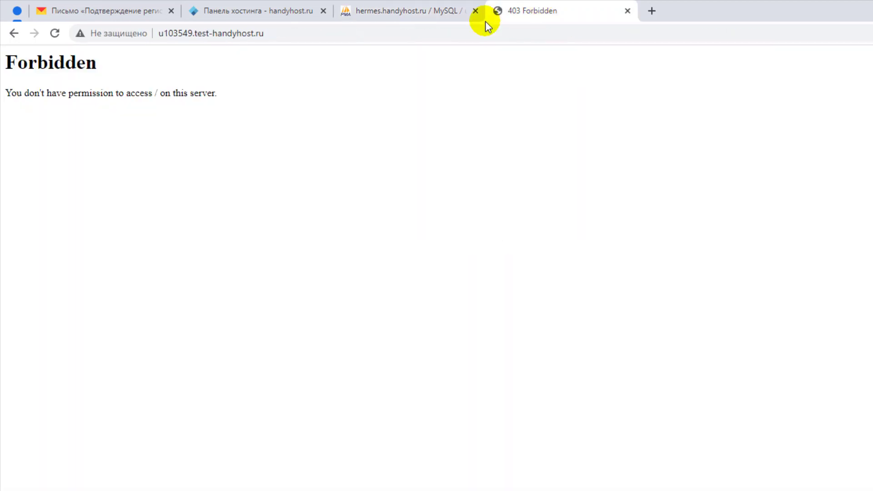
{"action": "left_click", "coordinate": [307, 30]}
{"action": "key", "text": "ctrl+c"}
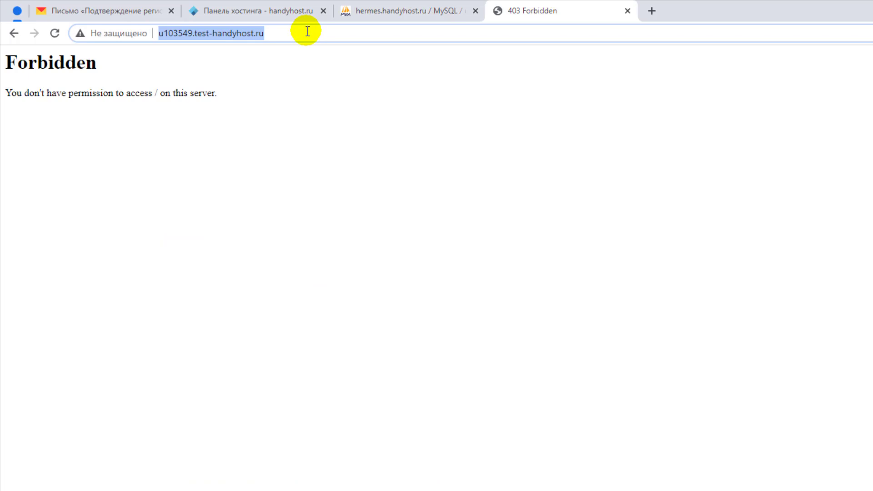
Step: Replace the siteurl value in wp_options with the copied http address of the test domain and save the row
{"action": "left_click", "coordinate": [380, 10]}
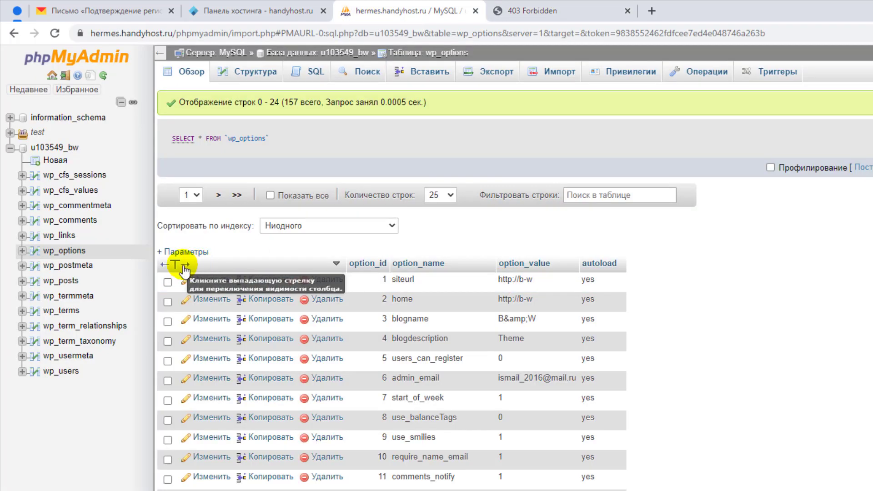
{"action": "left_click", "coordinate": [200, 281]}
{"action": "left_click", "coordinate": [377, 224]}
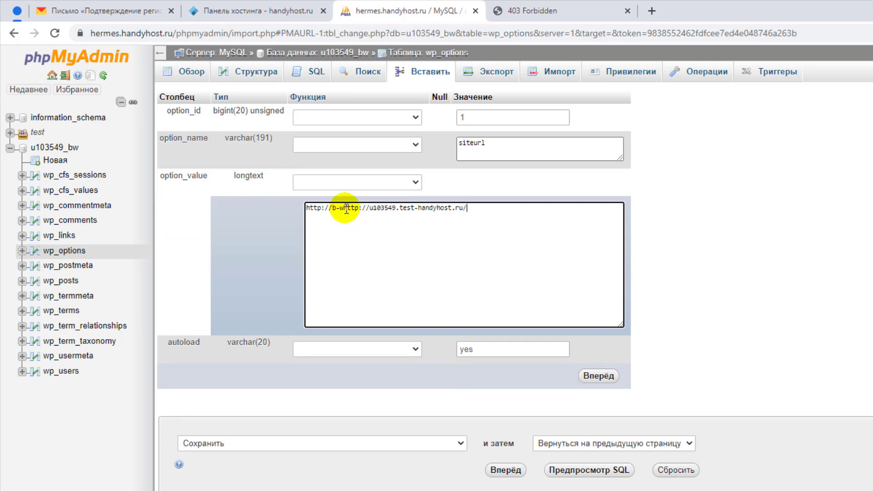
{"action": "left_click_drag", "start_coordinate": [344, 208], "coordinate": [172, 212]}
{"action": "key", "text": "BackSpace"}
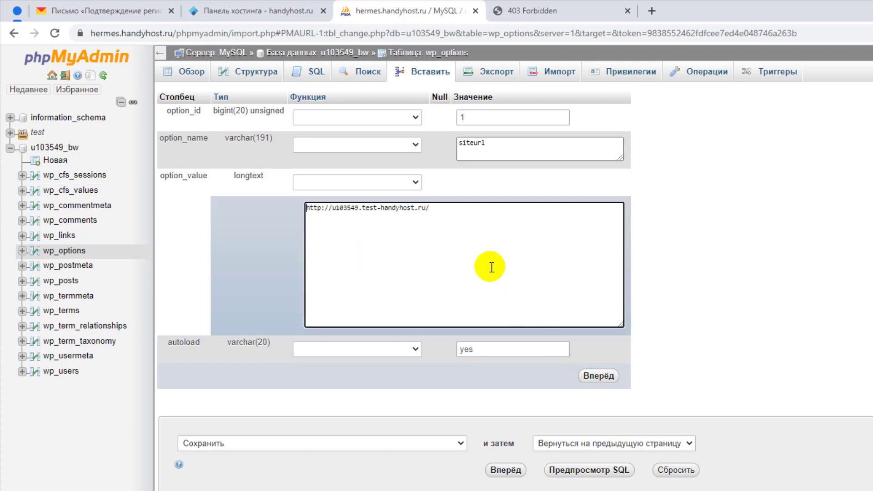
{"action": "left_click", "coordinate": [597, 376]}
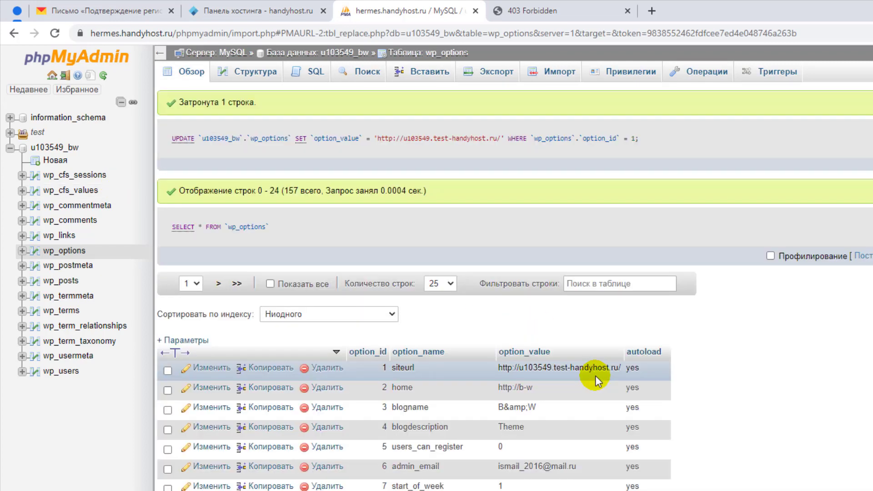
Step: Replace the home value in wp_options with the same test domain address and save the row
{"action": "left_click", "coordinate": [207, 390]}
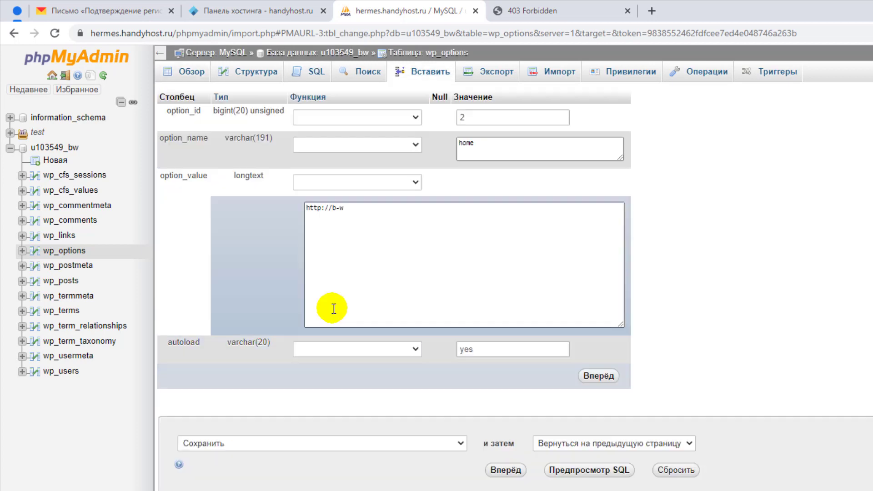
{"action": "left_click", "coordinate": [370, 230]}
{"action": "key", "text": "ctrl+a"}
{"action": "key", "text": "ctrl+v"}
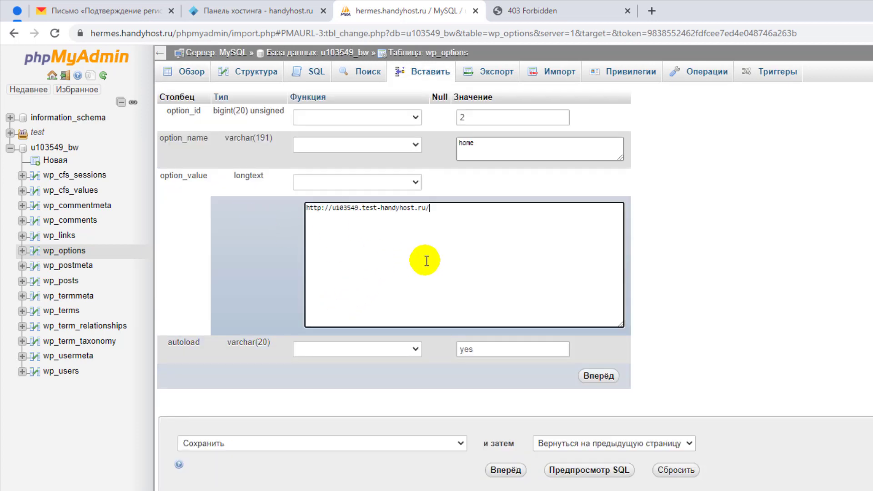
{"action": "left_click", "coordinate": [598, 377]}
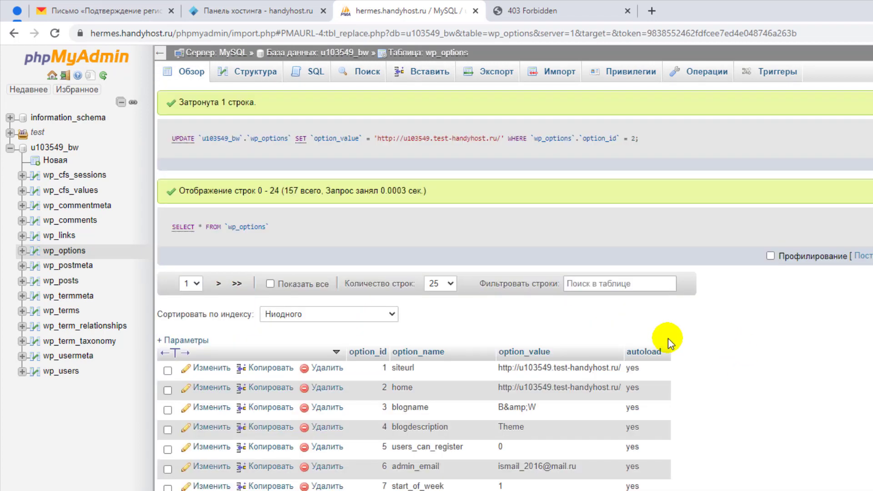
Step: Edit the admin record in wp_users and replace its user_url with the test domain's address
{"action": "scroll", "coordinate": [726, 320], "scroll_direction": "down", "scroll_amount": 1}
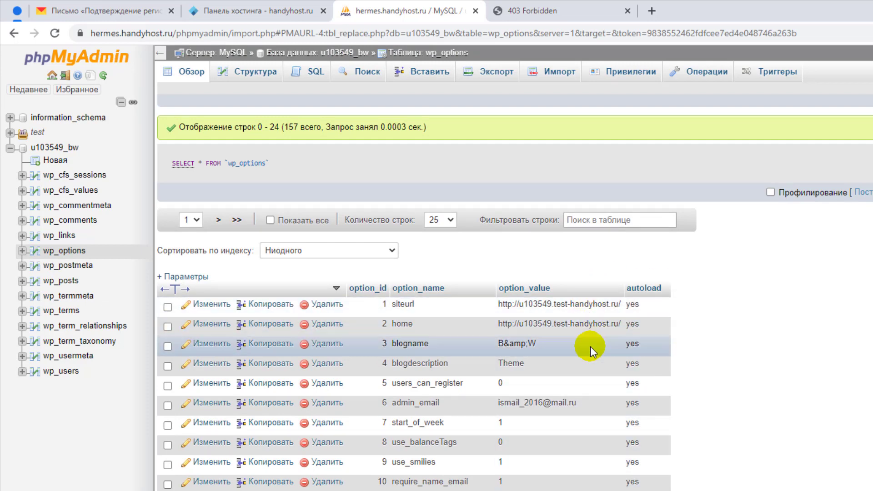
{"action": "scroll", "coordinate": [582, 476], "scroll_direction": "down", "scroll_amount": 3}
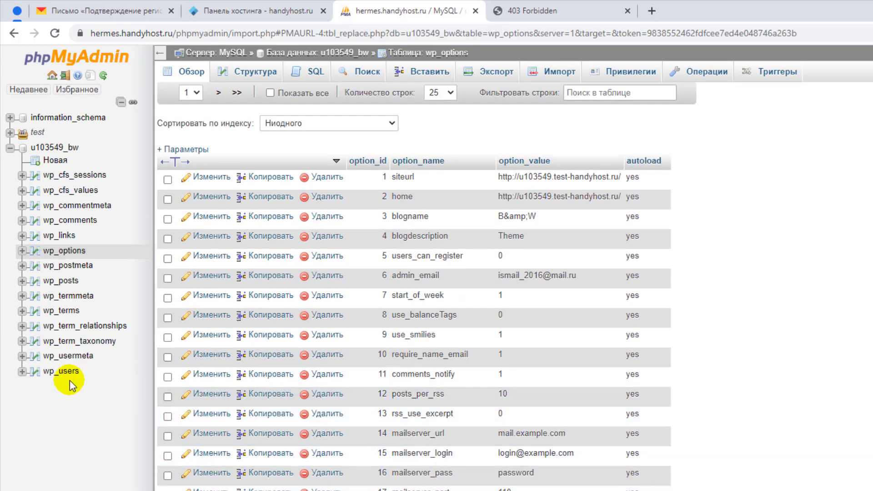
{"action": "left_click", "coordinate": [56, 376]}
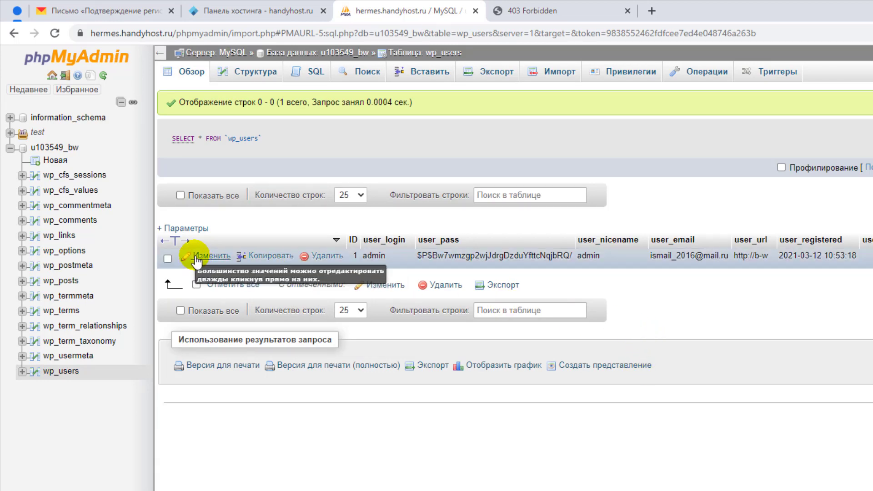
{"action": "left_click", "coordinate": [195, 257]}
{"action": "triple_click", "coordinate": [540, 274]}
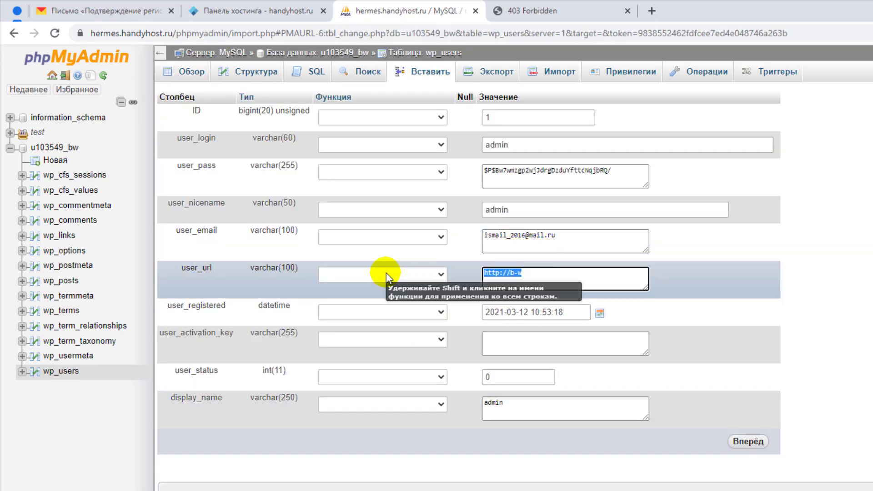
{"action": "key", "text": "ctrl+v"}
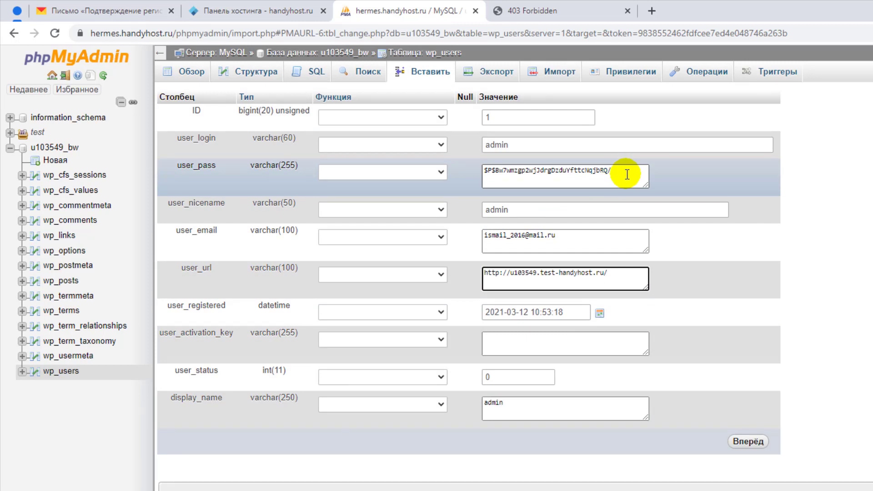
Step: Enter a new password in the admin record's user_pass with the MD5 function, and save the record
{"action": "left_click_drag", "start_coordinate": [627, 174], "coordinate": [396, 162]}
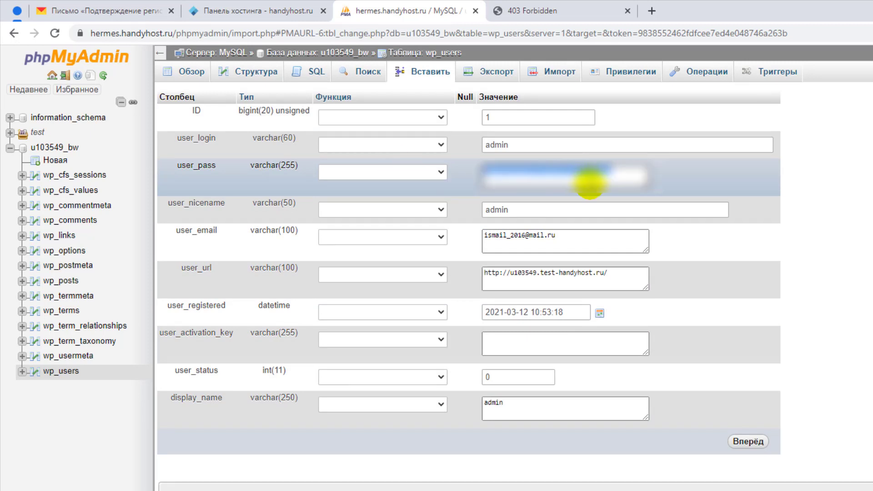
{"action": "key", "text": "ctrl+v"}
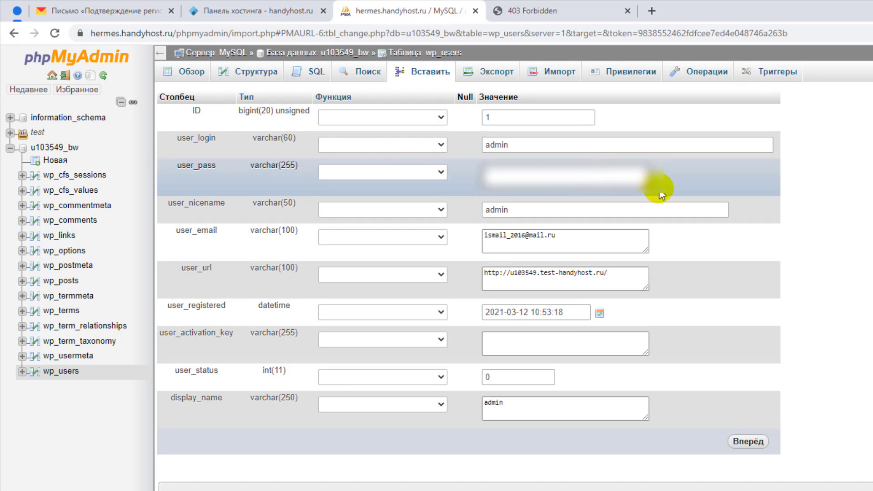
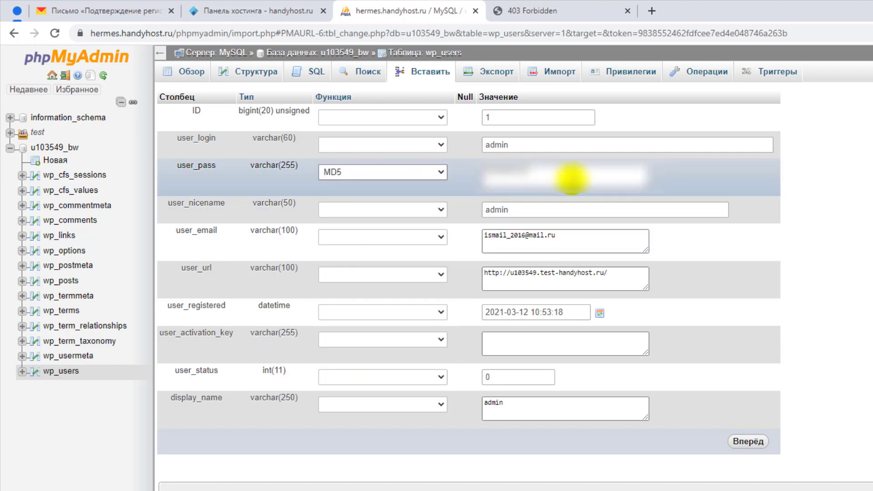
{"action": "left_click", "coordinate": [540, 142]}
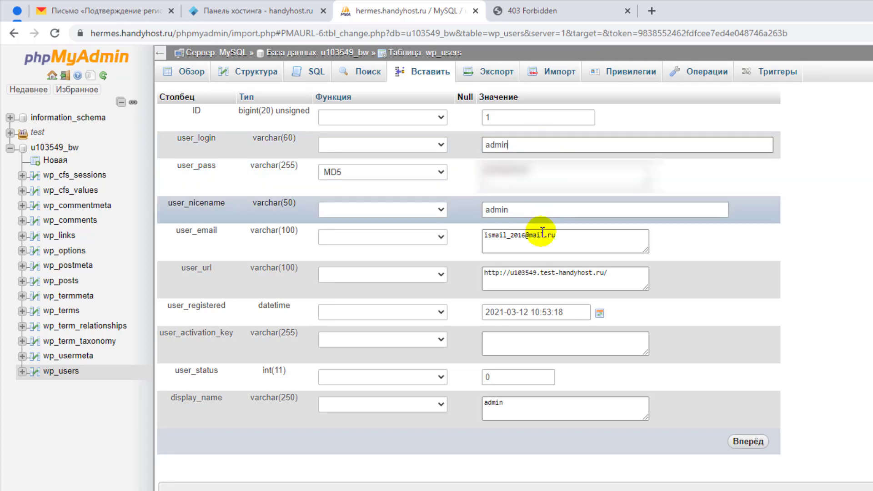
{"action": "triple_click", "coordinate": [633, 273]}
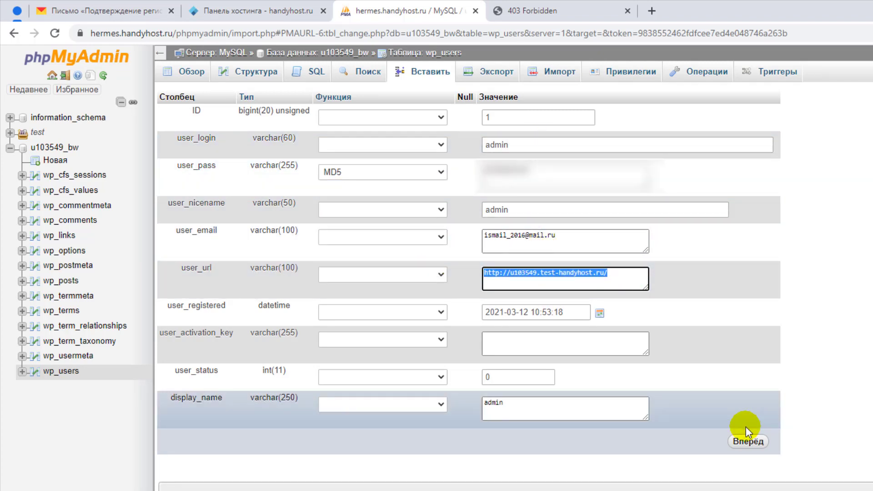
{"action": "left_click", "coordinate": [748, 441]}
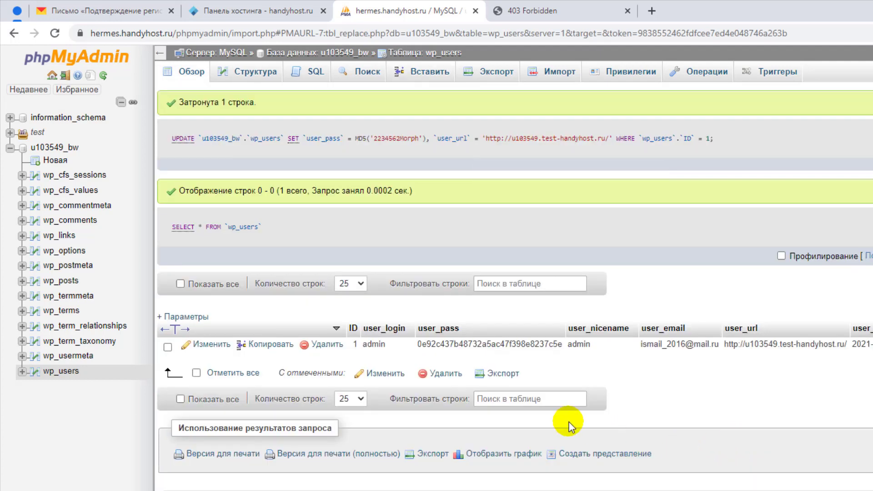
{"action": "left_click_drag", "start_coordinate": [423, 345], "coordinate": [560, 350]}
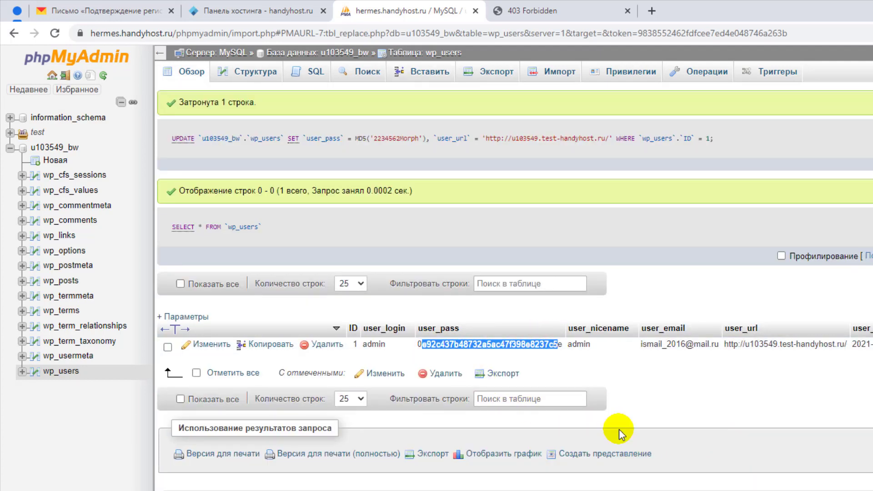
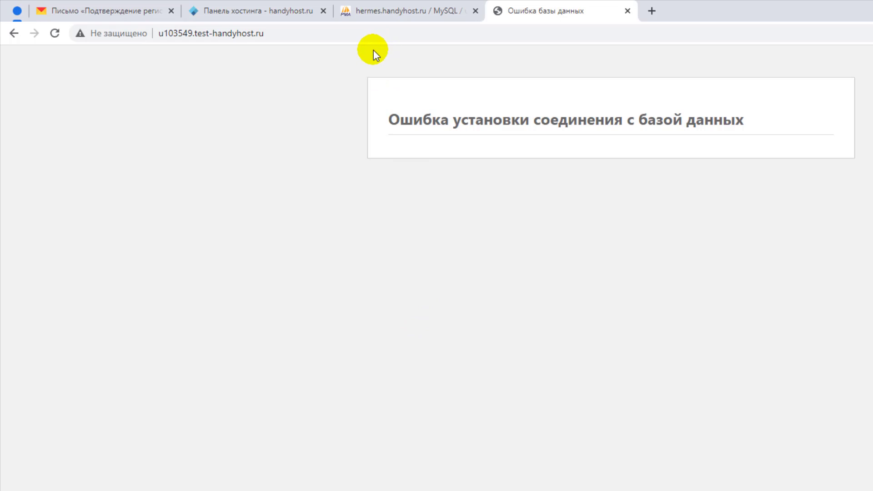
Step: Switch to the hosting panel and open wp-config.php from the test domain's www folder for editing, down to the database settings
{"action": "left_click", "coordinate": [268, 9]}
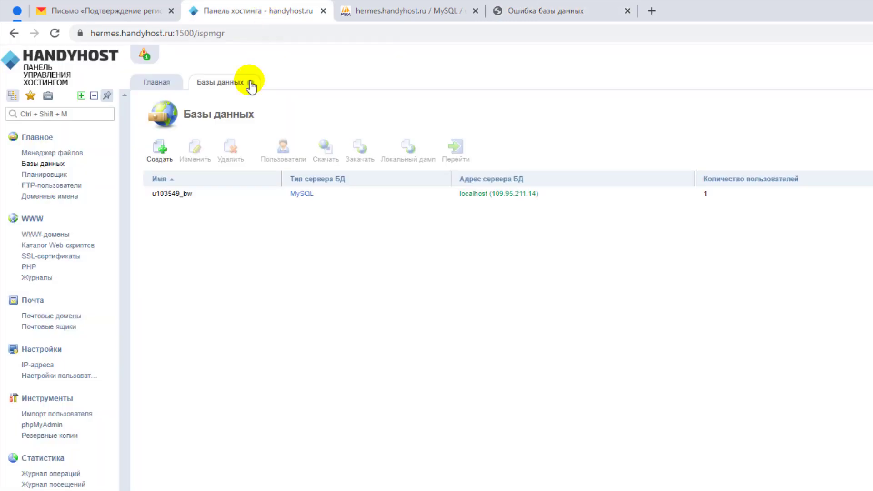
{"action": "left_click", "coordinate": [51, 154]}
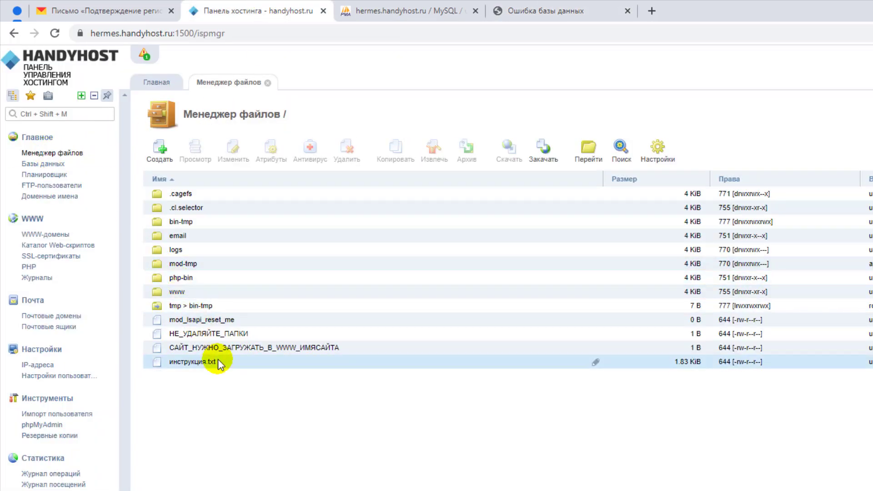
{"action": "double_click", "coordinate": [181, 291]}
{"action": "double_click", "coordinate": [187, 205]}
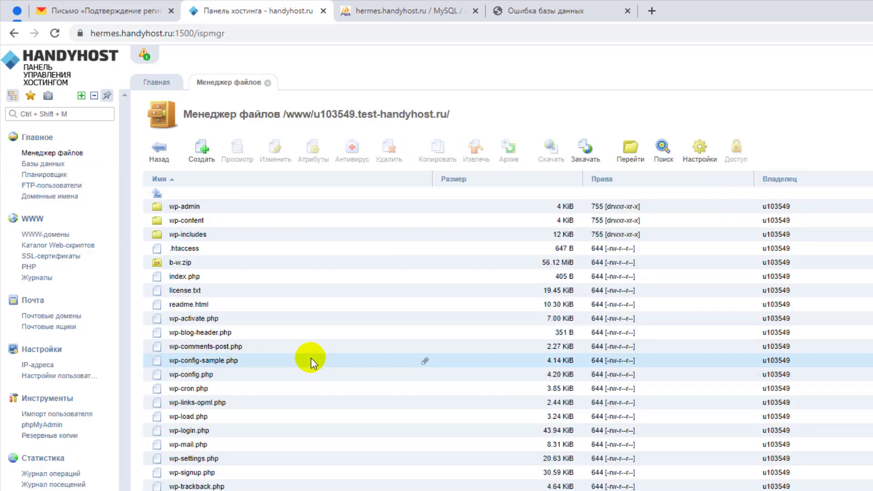
{"action": "left_click", "coordinate": [188, 373]}
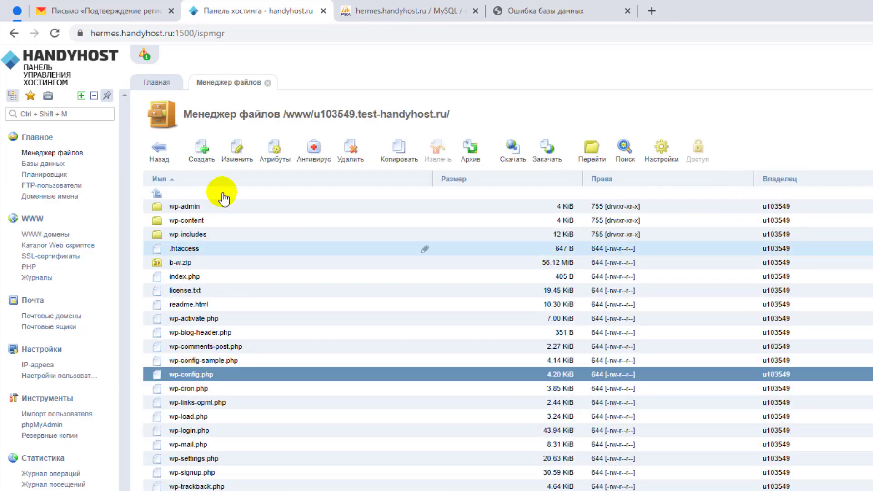
{"action": "left_click", "coordinate": [235, 159]}
{"action": "scroll", "coordinate": [415, 288], "scroll_direction": "down", "scroll_amount": 5}
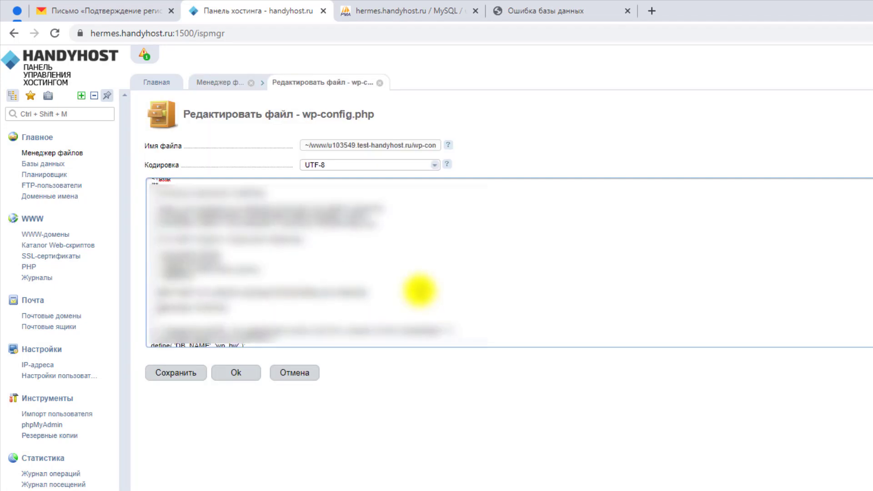
Step: Locate the DB_NAME setting in wp-config.php, open the hosting databases list in a separate tab and copy the database's name
{"action": "scroll", "coordinate": [296, 299], "scroll_direction": "up", "scroll_amount": 2}
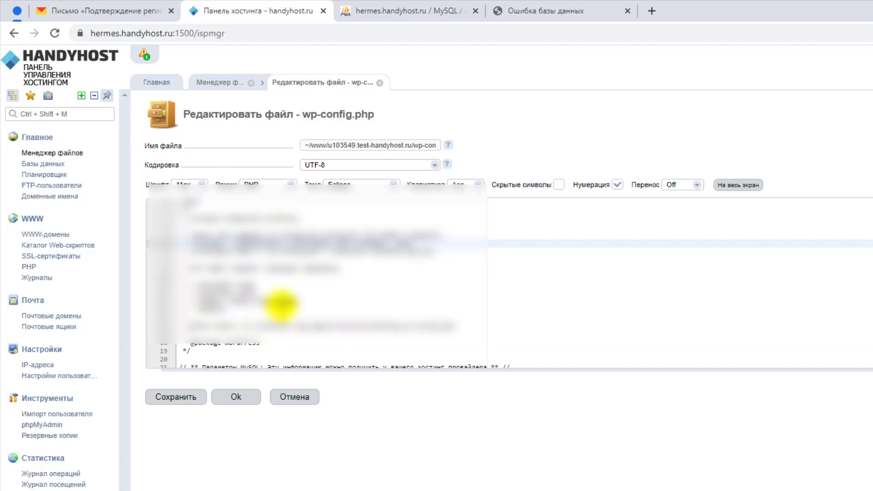
{"action": "scroll", "coordinate": [286, 300], "scroll_direction": "down", "scroll_amount": 1}
{"action": "scroll", "coordinate": [277, 321], "scroll_direction": "down", "scroll_amount": 3}
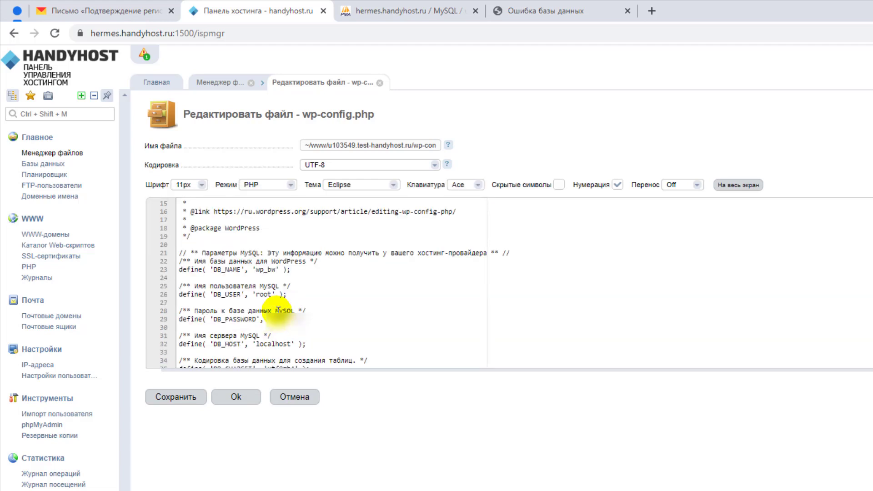
{"action": "left_click", "coordinate": [275, 270]}
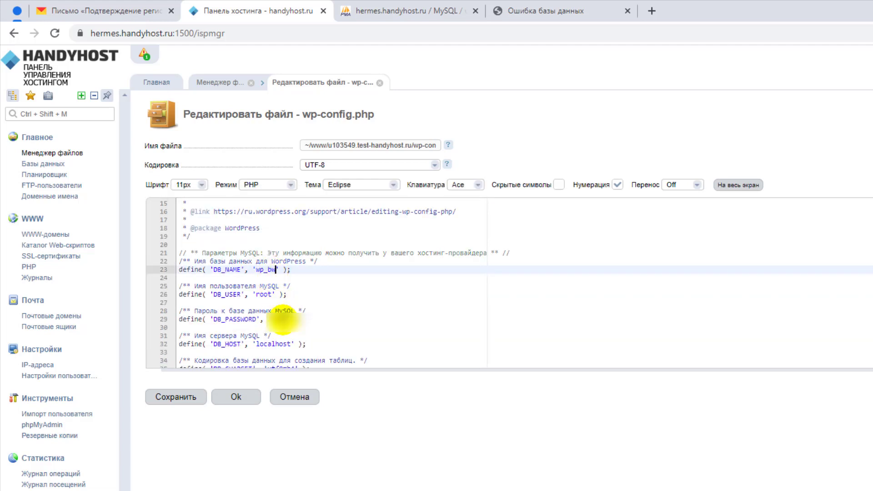
{"action": "right_click", "coordinate": [44, 166]}
{"action": "left_click", "coordinate": [64, 169]}
{"action": "left_click", "coordinate": [349, 9]}
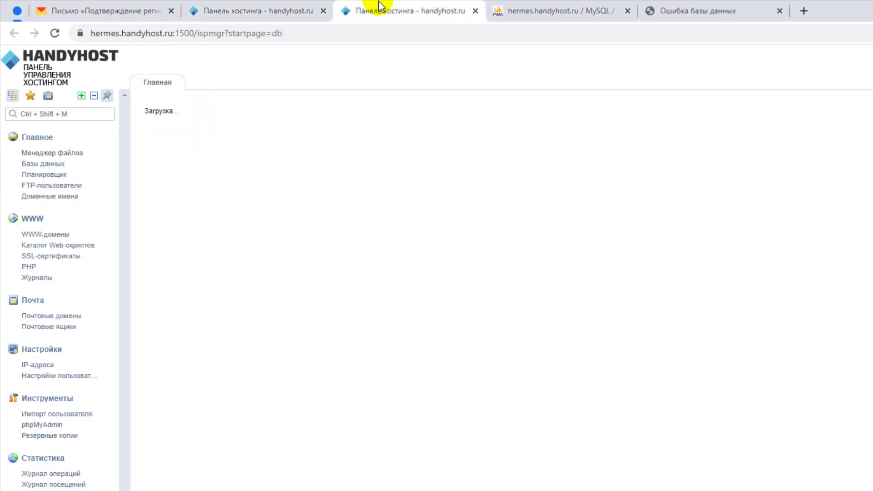
{"action": "left_click_drag", "start_coordinate": [195, 194], "coordinate": [136, 193]}
{"action": "key", "text": "ctrl+c"}
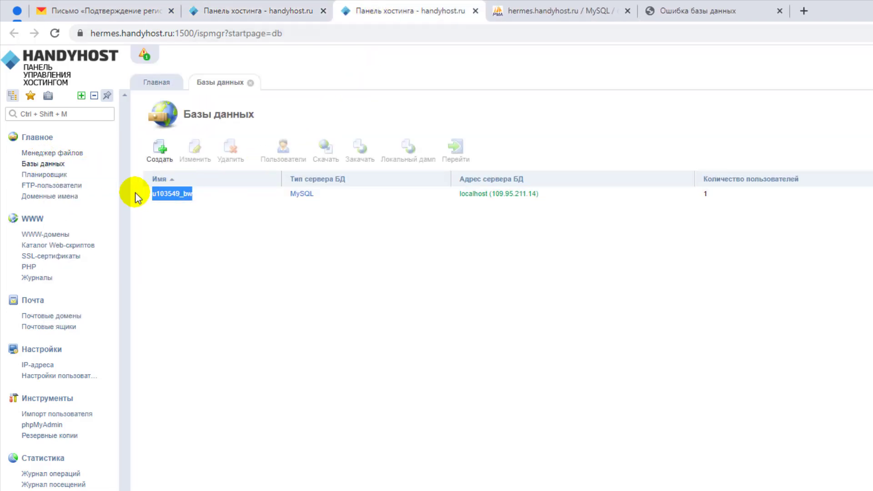
Step: Replace wp_bw in wp-config.php's DB_NAME line with the copied database name, keeping the definition on a single line
{"action": "left_click", "coordinate": [243, 8]}
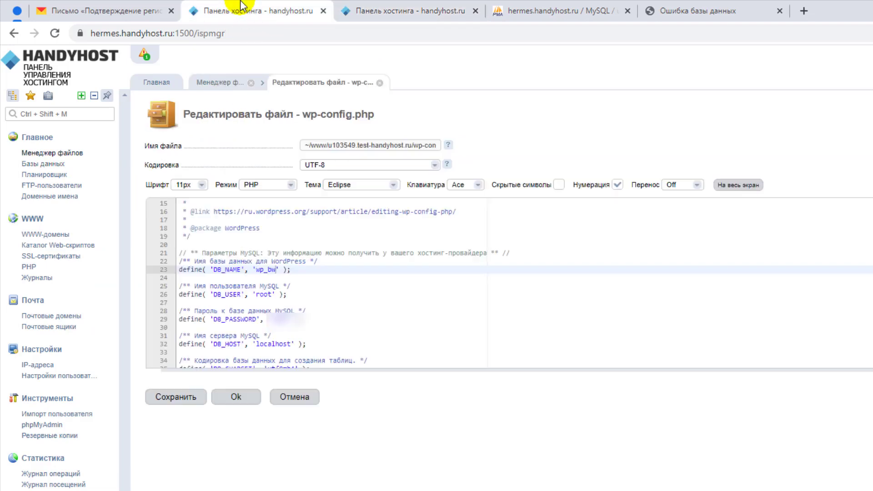
{"action": "double_click", "coordinate": [264, 269]}
{"action": "key", "text": "ctrl+v"}
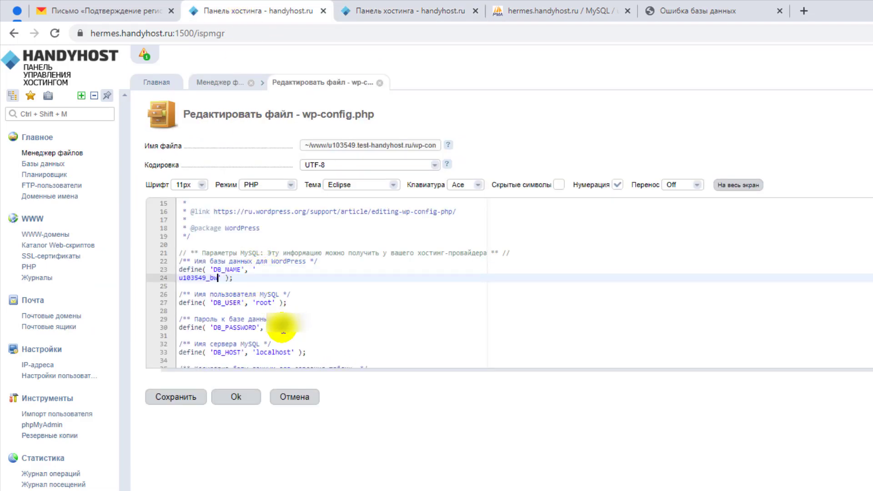
{"action": "left_click", "coordinate": [255, 270]}
{"action": "key", "text": "Delete"}
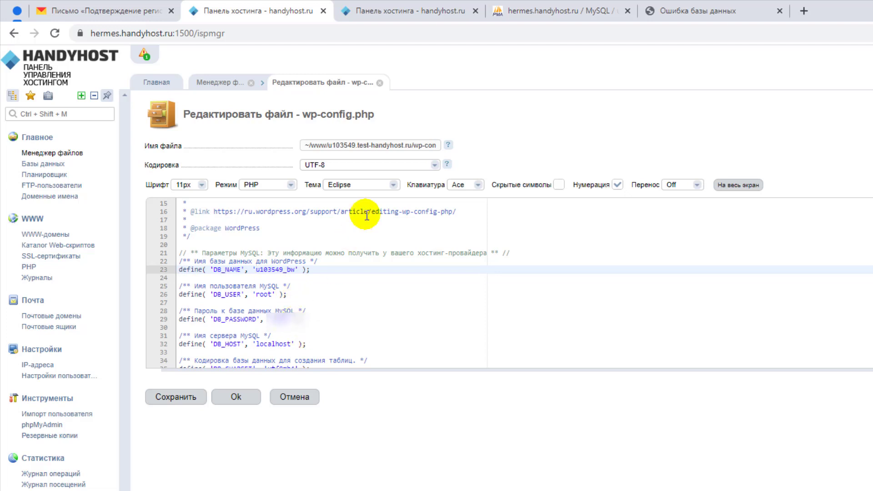
Step: Copy the database user's name from the hosting database's user list and replace root with it in wp-config.php's DB_USER line
{"action": "left_click", "coordinate": [404, 11]}
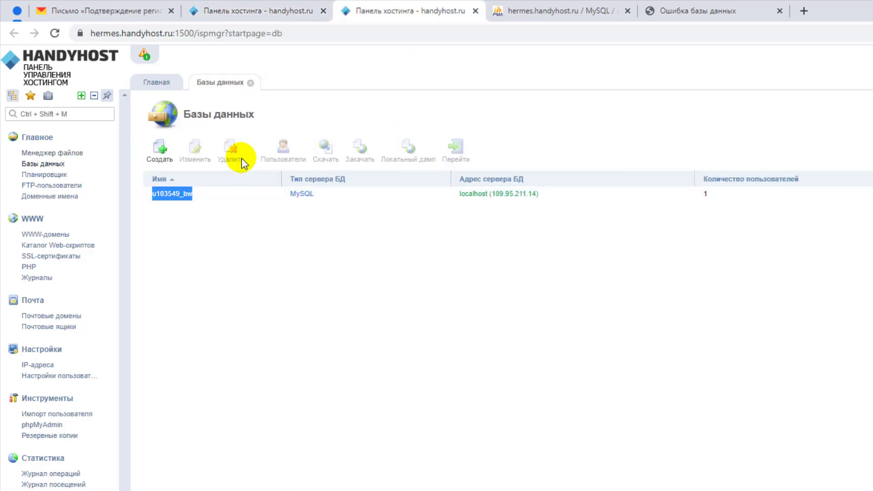
{"action": "left_click", "coordinate": [246, 193]}
{"action": "left_click", "coordinate": [282, 150]}
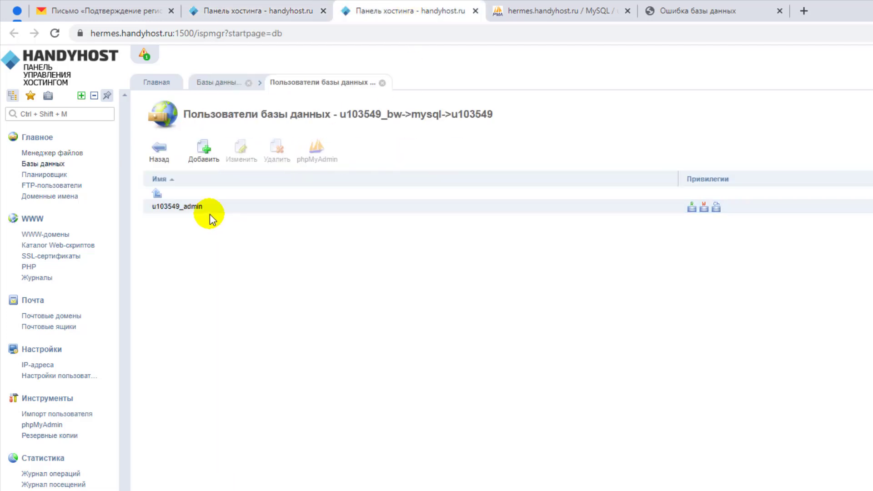
{"action": "left_click_drag", "start_coordinate": [204, 207], "coordinate": [146, 205]}
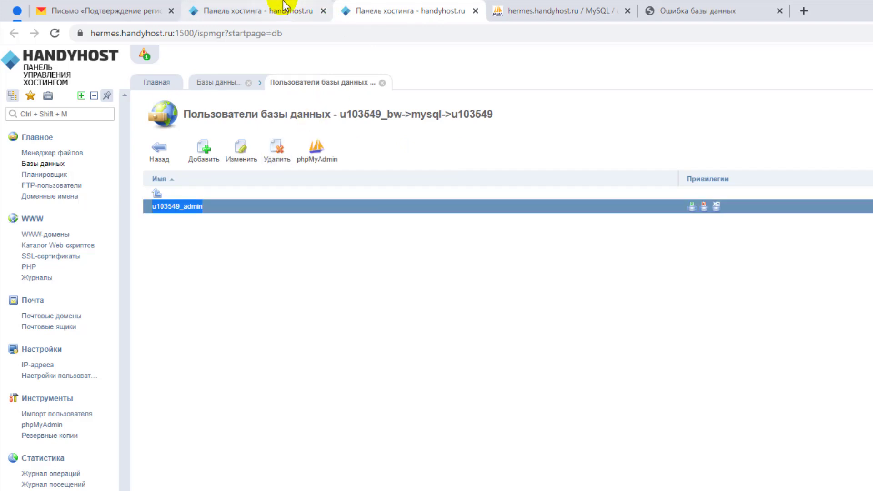
{"action": "left_click", "coordinate": [284, 6]}
{"action": "double_click", "coordinate": [265, 295]}
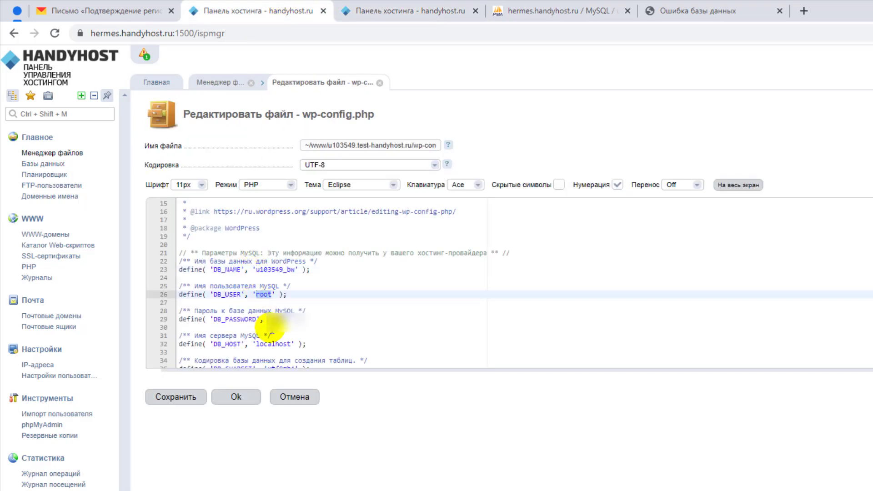
Step: Enter the database password in the DB_PASSWORD line, save wp-config.php and close the editor
{"action": "left_click", "coordinate": [280, 318]}
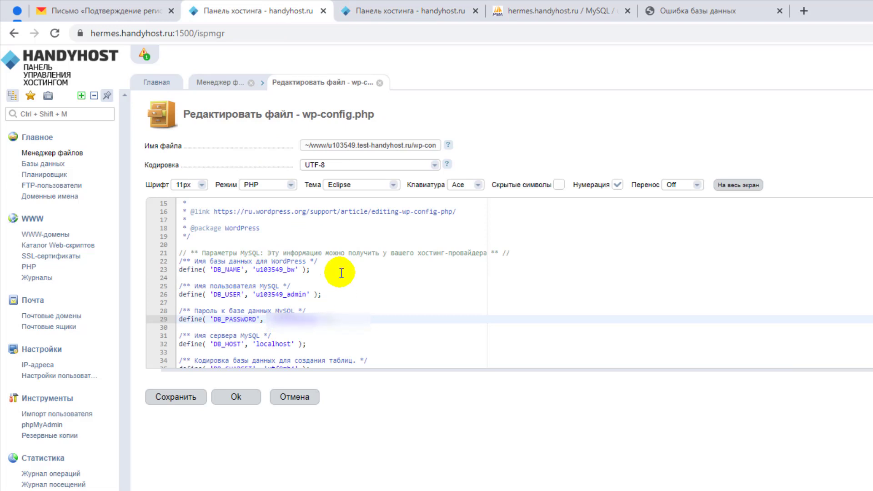
{"action": "left_click_drag", "start_coordinate": [335, 315], "coordinate": [146, 264]}
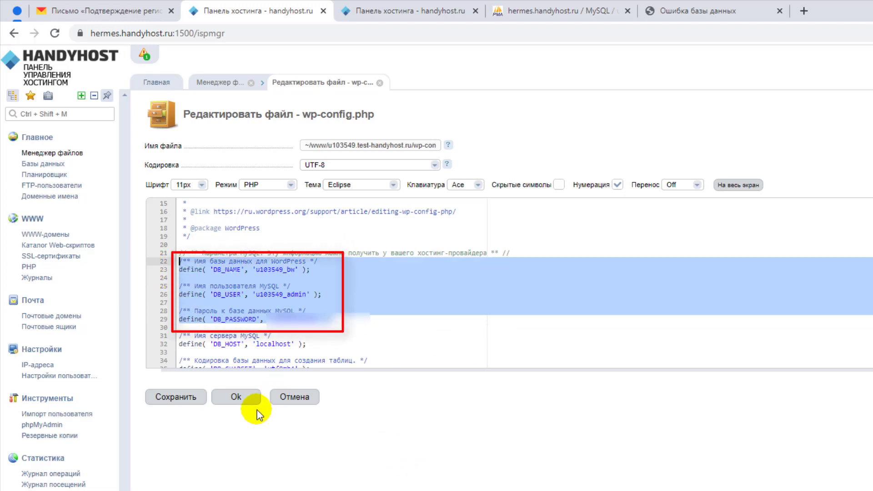
{"action": "left_click", "coordinate": [173, 398]}
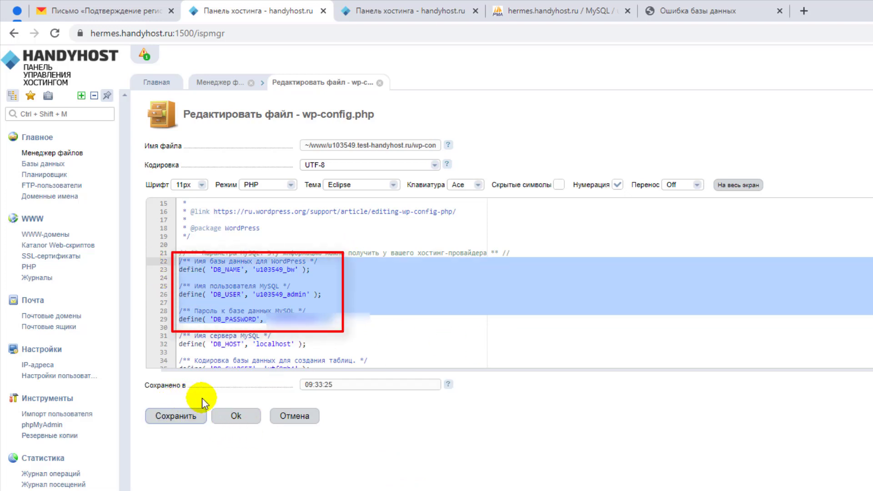
{"action": "left_click", "coordinate": [236, 416]}
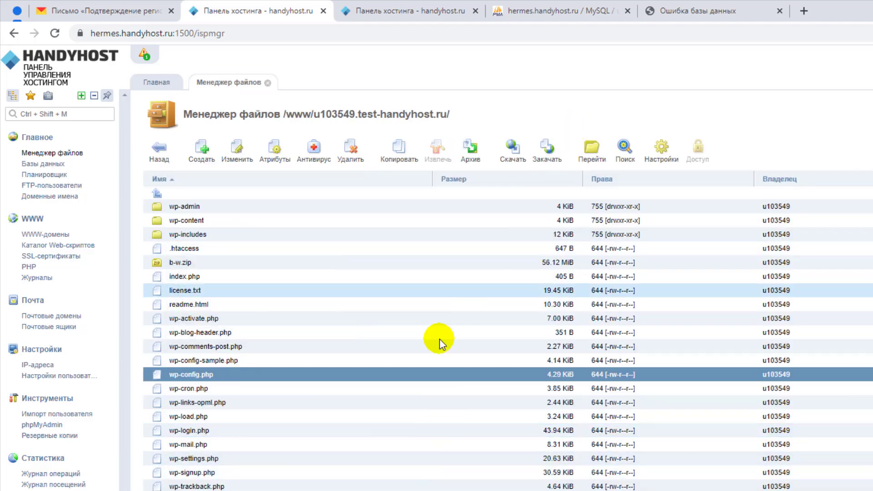
Step: Reload the test domain's site and look through its homepage to check that it loads
{"action": "left_click", "coordinate": [654, 13]}
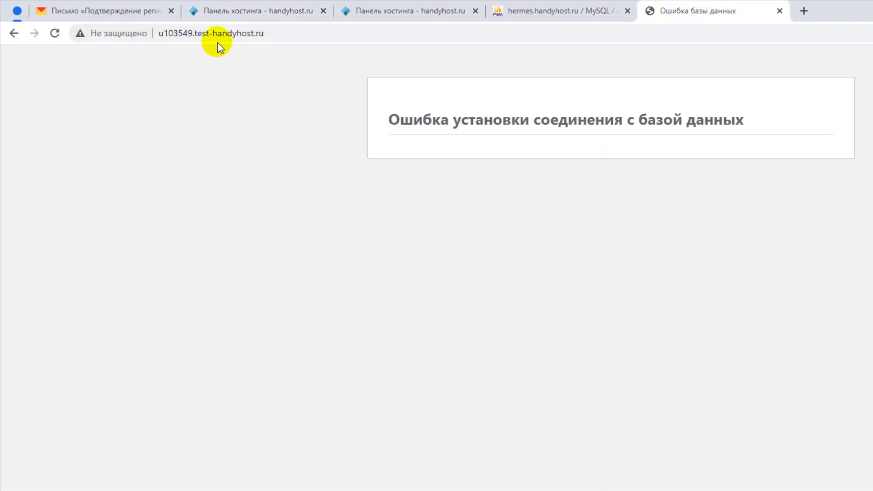
{"action": "left_click", "coordinate": [281, 34]}
{"action": "key", "text": "Return"}
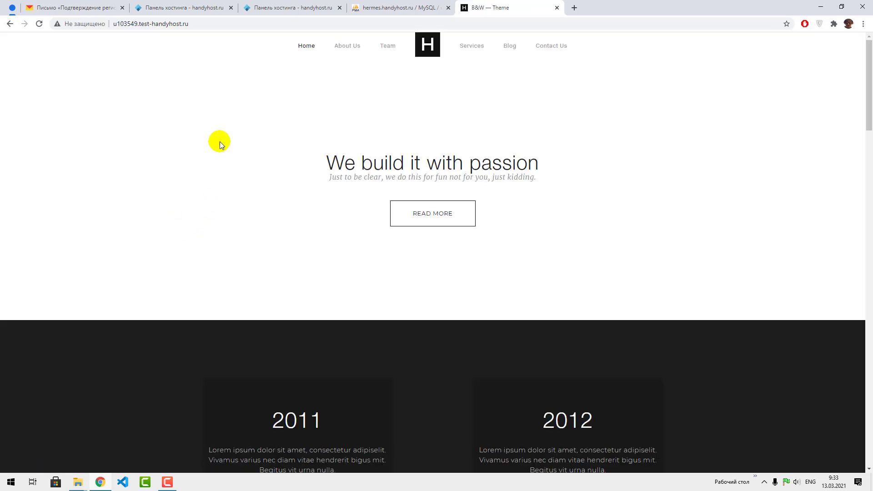
{"action": "scroll", "coordinate": [759, 156], "scroll_direction": "down", "scroll_amount": 6}
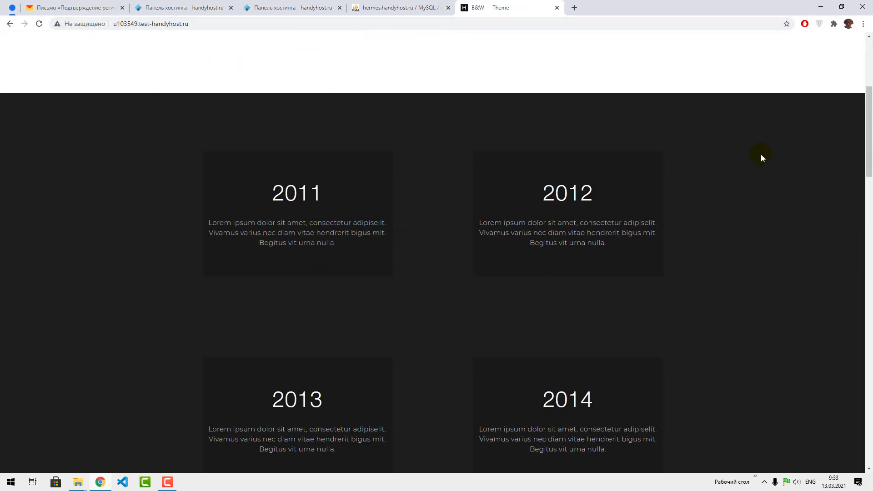
{"action": "left_click_drag", "start_coordinate": [869, 138], "coordinate": [868, 60]}
Step: Open the test site's wp-admin page and log in as admin with the account password
{"action": "left_click", "coordinate": [222, 24]}
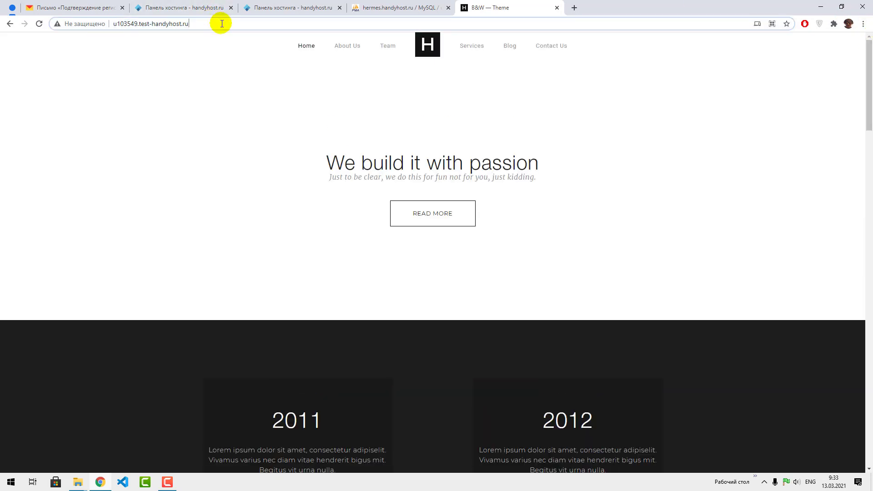
{"action": "type", "text": "/w"}
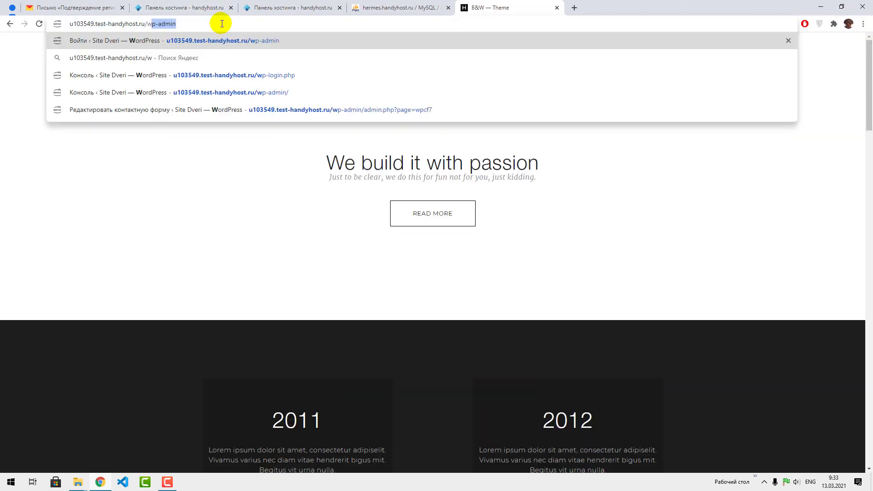
{"action": "key", "text": "Return"}
{"action": "left_click", "coordinate": [384, 183]}
{"action": "type", "text": "admin"}
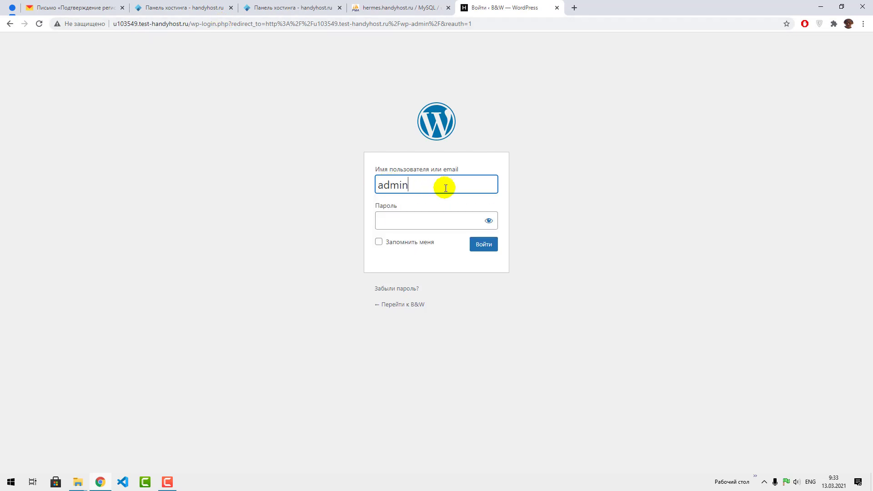
{"action": "key", "text": "Tab"}
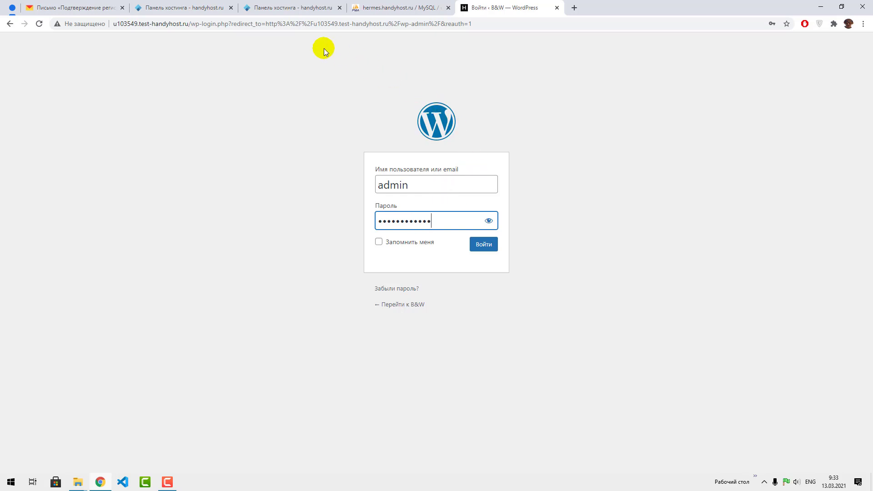
{"action": "left_click", "coordinate": [381, 9]}
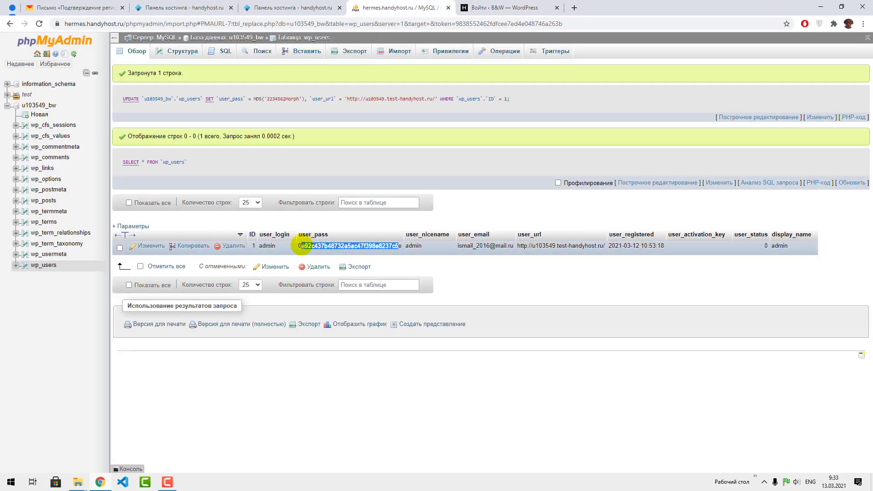
{"action": "left_click", "coordinate": [505, 7]}
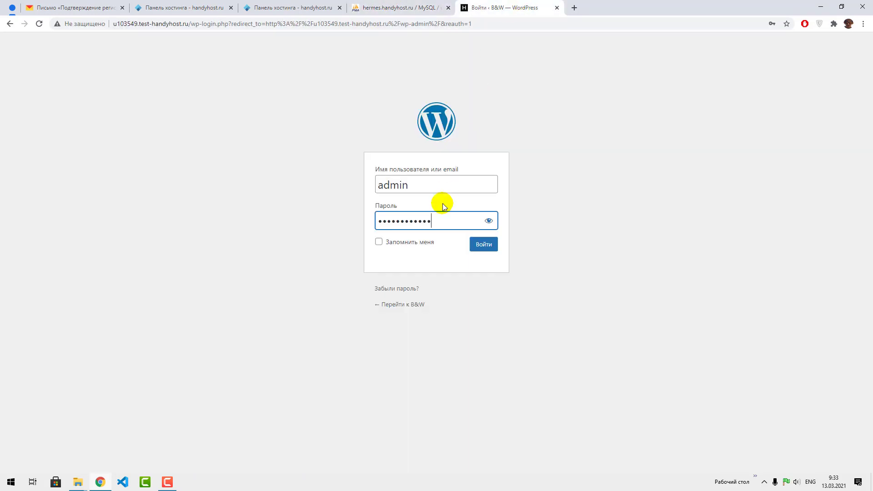
{"action": "left_click", "coordinate": [473, 248]}
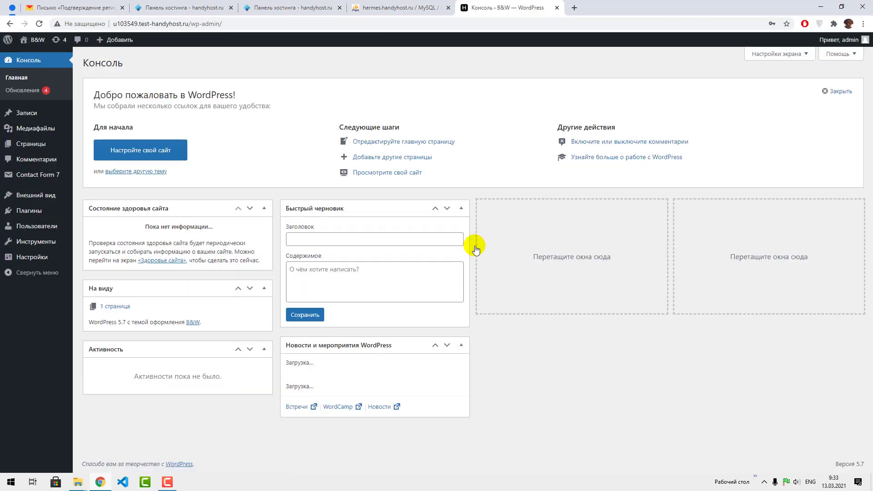
Step: Check the WordPress address and site address in the general settings
{"action": "left_click", "coordinate": [33, 258]}
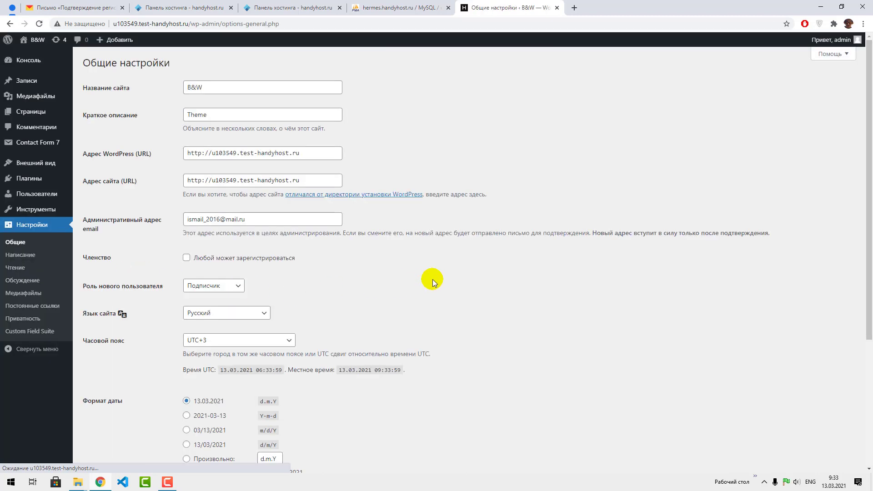
{"action": "triple_click", "coordinate": [206, 157]}
{"action": "left_click_drag", "start_coordinate": [309, 180], "coordinate": [184, 169]}
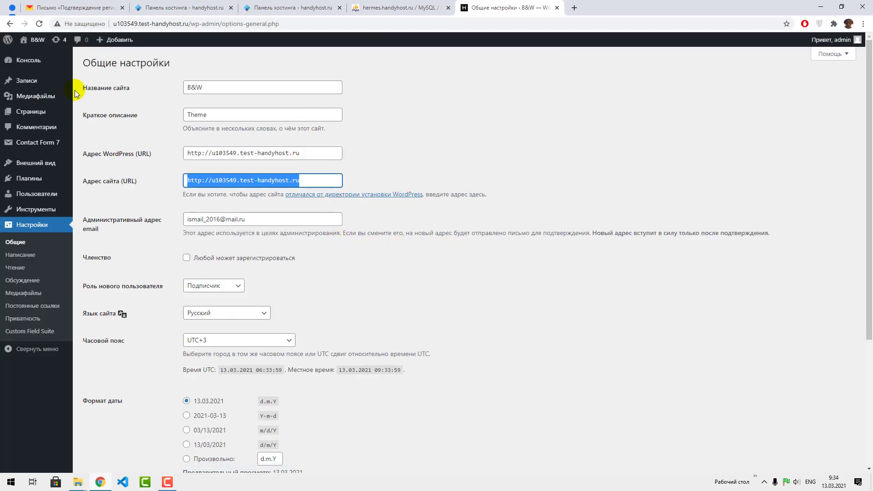
Step: Review the WordPress updates page, including the plugin and theme sections
{"action": "left_click", "coordinate": [27, 61]}
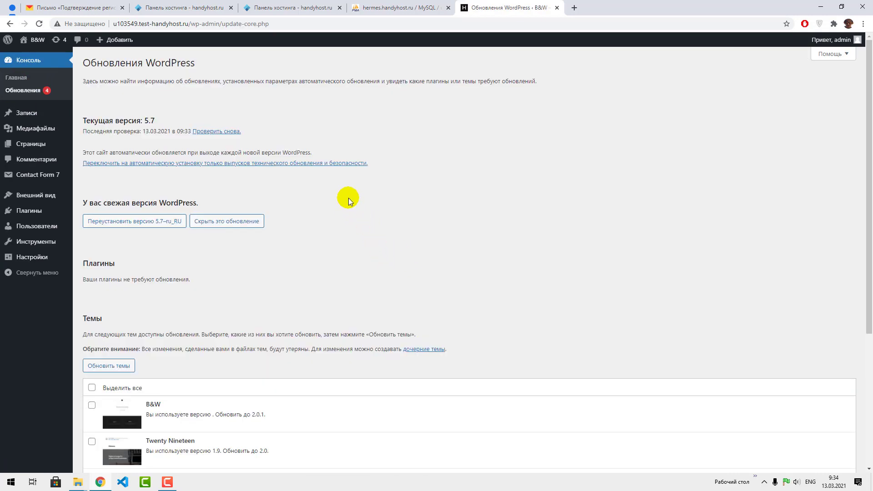
{"action": "scroll", "coordinate": [350, 186], "scroll_direction": "down", "scroll_amount": 5}
{"action": "scroll", "coordinate": [388, 187], "scroll_direction": "up", "scroll_amount": 5}
Step: Visit the site from the dashboard, view Свойства сайта in the theme customizer, close it and look through the homepage
{"action": "mouse_move", "coordinate": [32, 40]}
{"action": "left_click", "coordinate": [34, 57]}
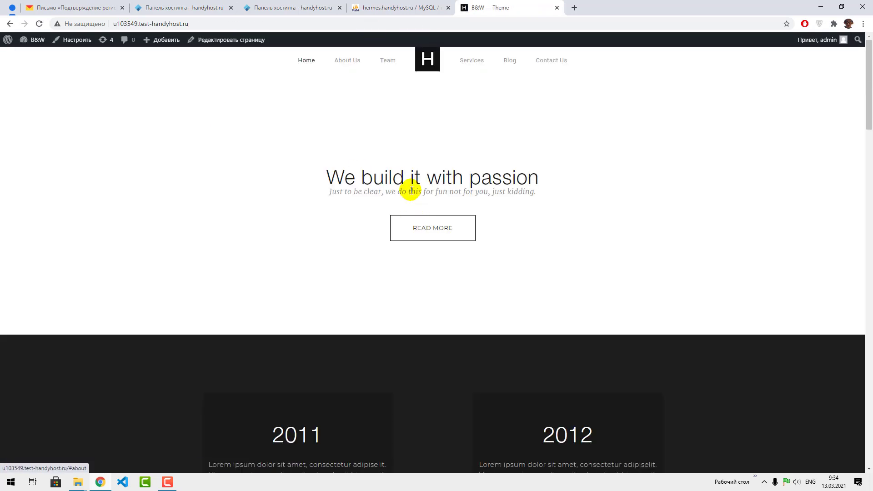
{"action": "left_click", "coordinate": [68, 41]}
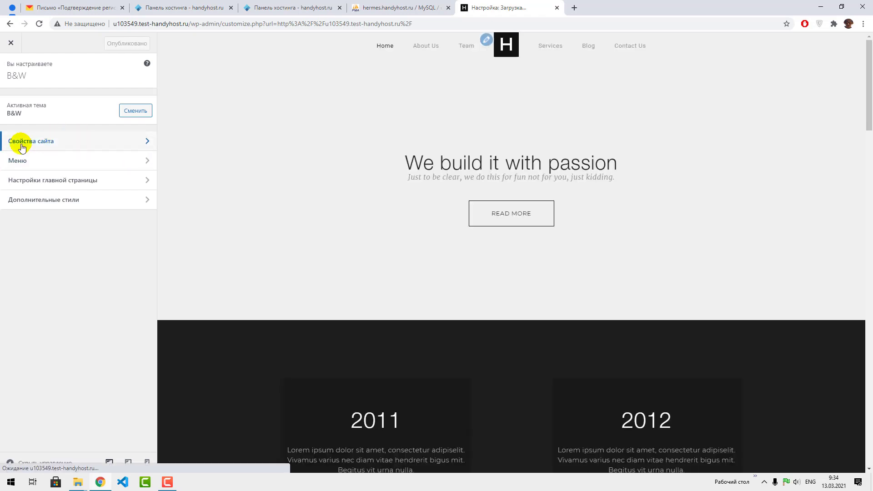
{"action": "left_click", "coordinate": [21, 145]}
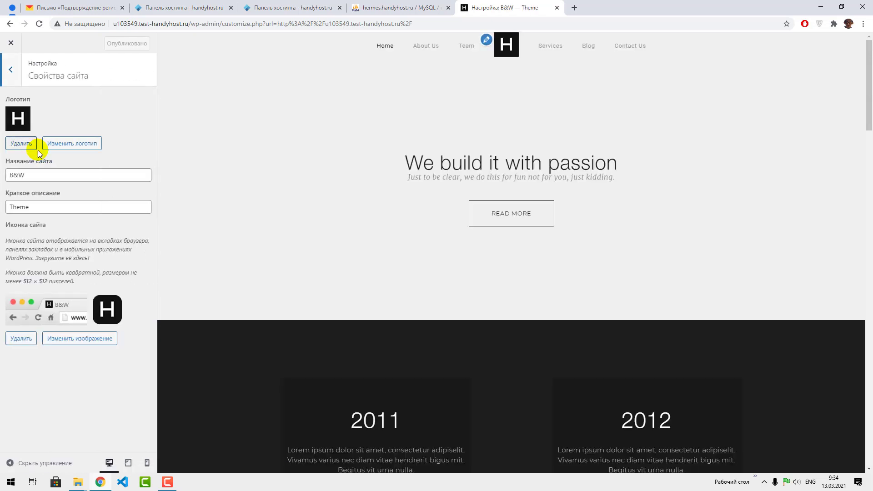
{"action": "left_click", "coordinate": [11, 46]}
{"action": "left_click_drag", "start_coordinate": [868, 98], "coordinate": [863, 445]}
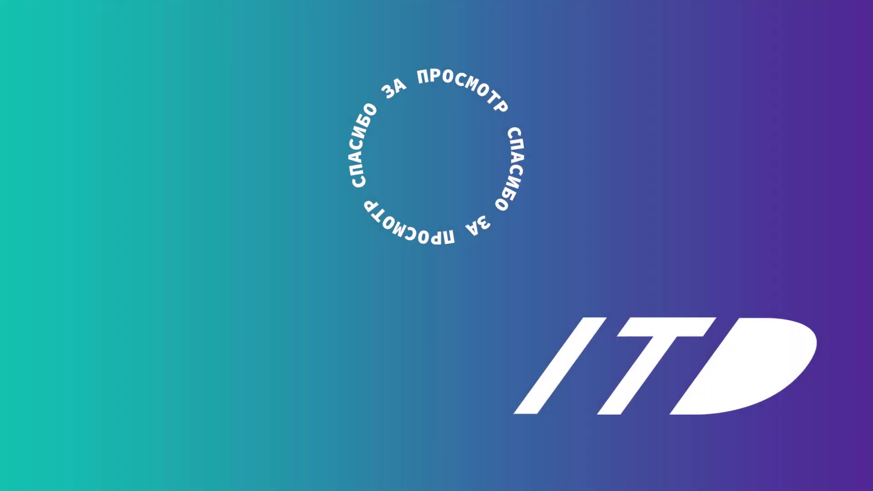